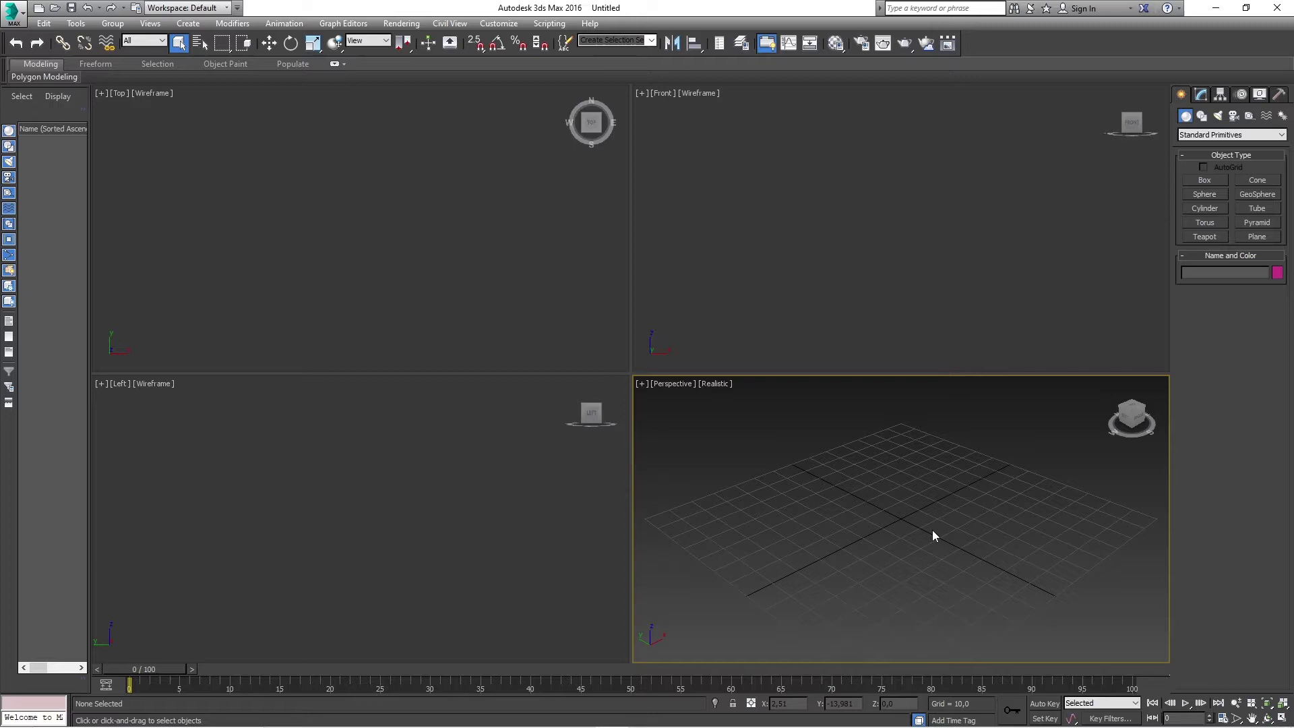
Activate the Top, then Front, then Perspective viewport in turn.
click(544, 309)
click(675, 351)
click(708, 492)
Draw a Box primitive about 28 × 50 × 98 in the Perspective viewport.
click(1238, 136)
click(1240, 144)
click(1203, 181)
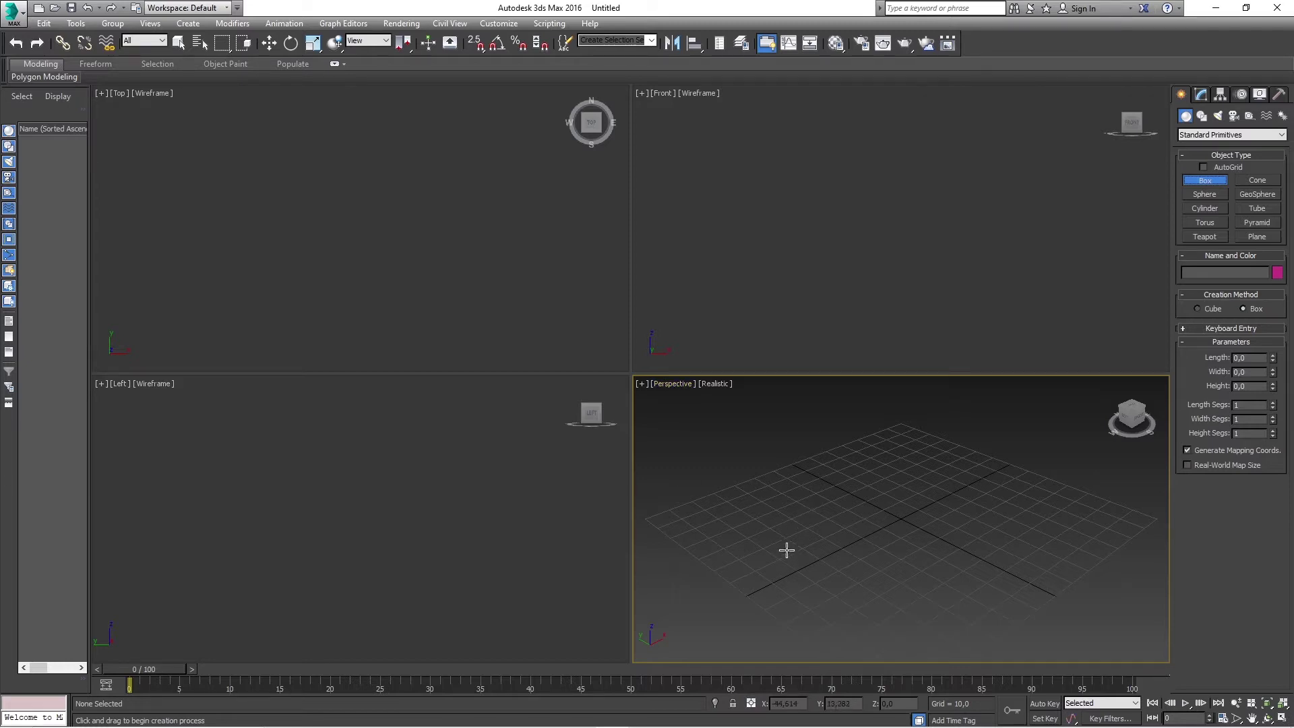
mouse_move(787, 539)
mouse_down()
mouse_move(834, 589)
mouse_move(948, 476)
mouse_move(938, 518)
mouse_up()
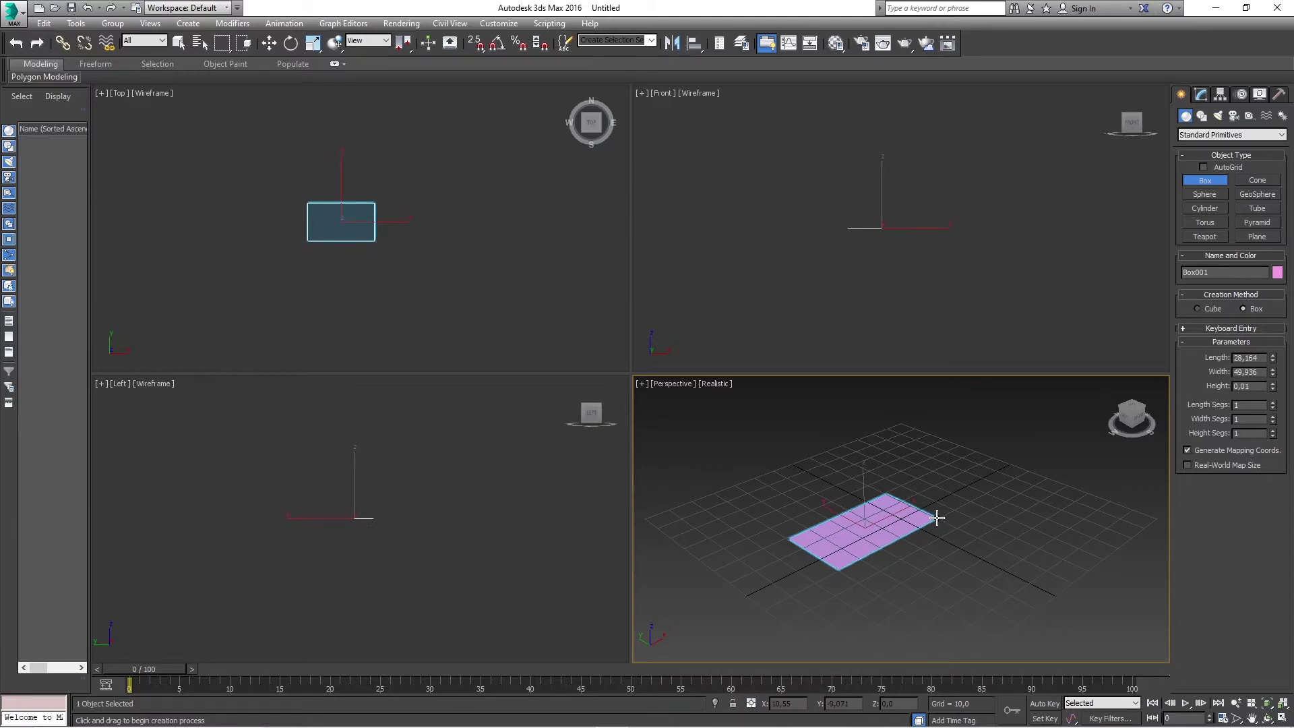
drag(938, 518, 936, 517)
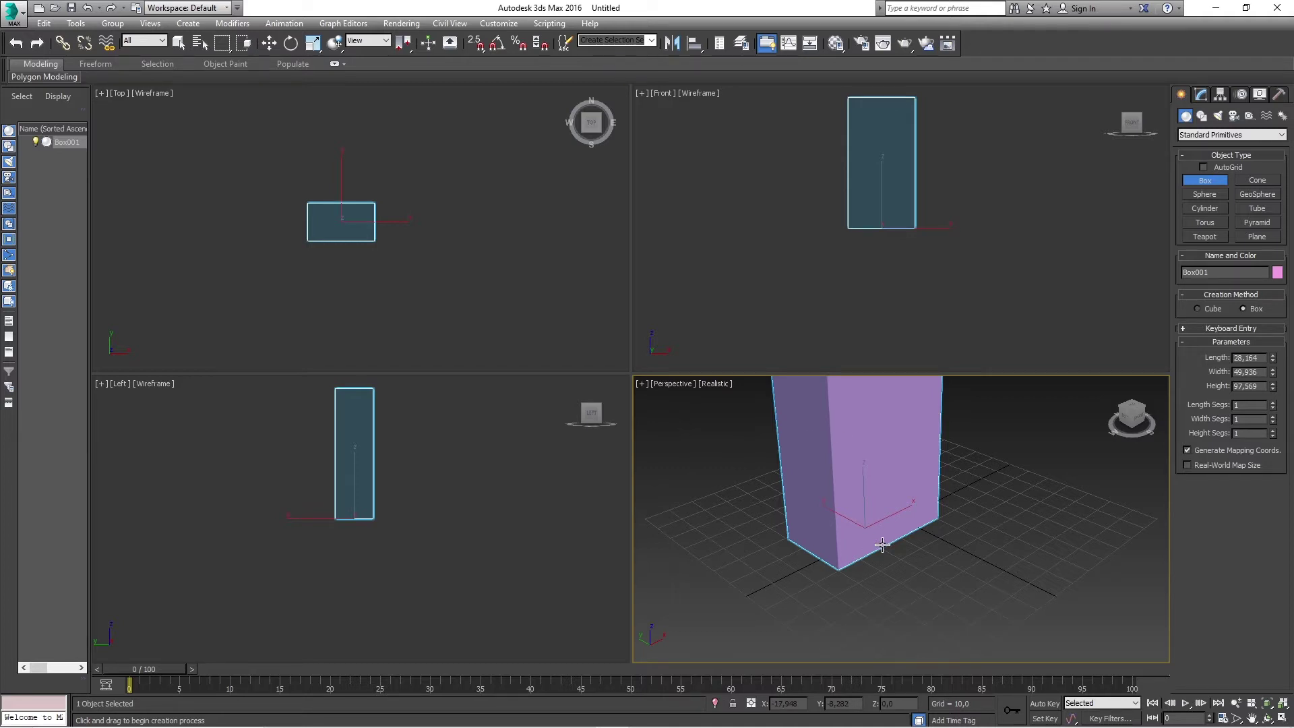
Exit Box creation, then zoom out and pan to recentre the box in Perspective.
right_click(883, 545)
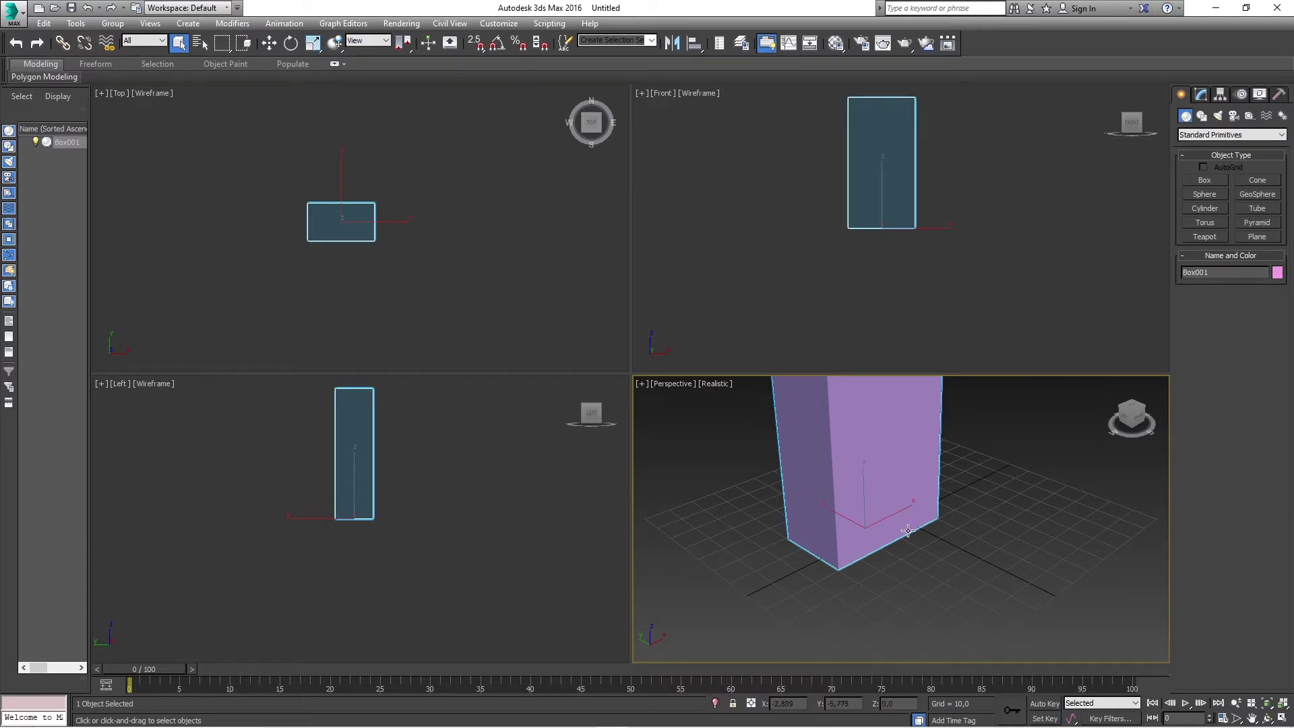
scroll(908, 531, down, 2)
scroll(908, 530, down, 2)
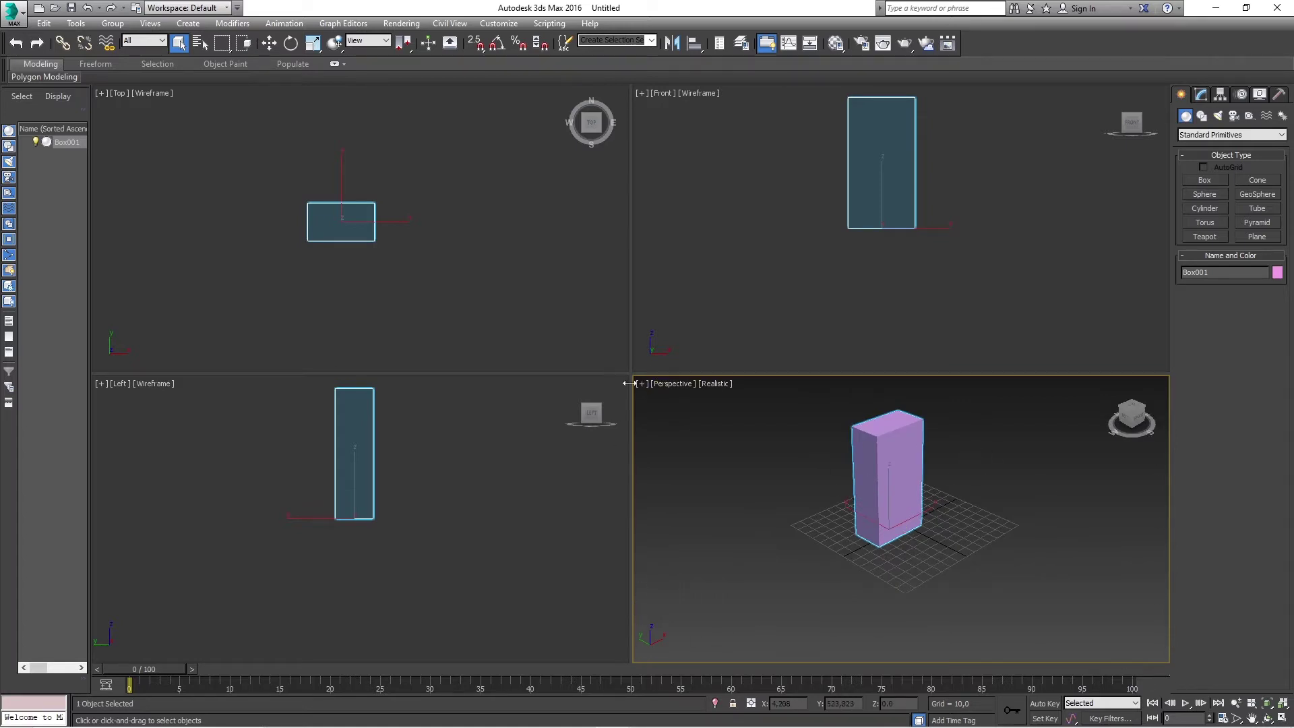
click(528, 487)
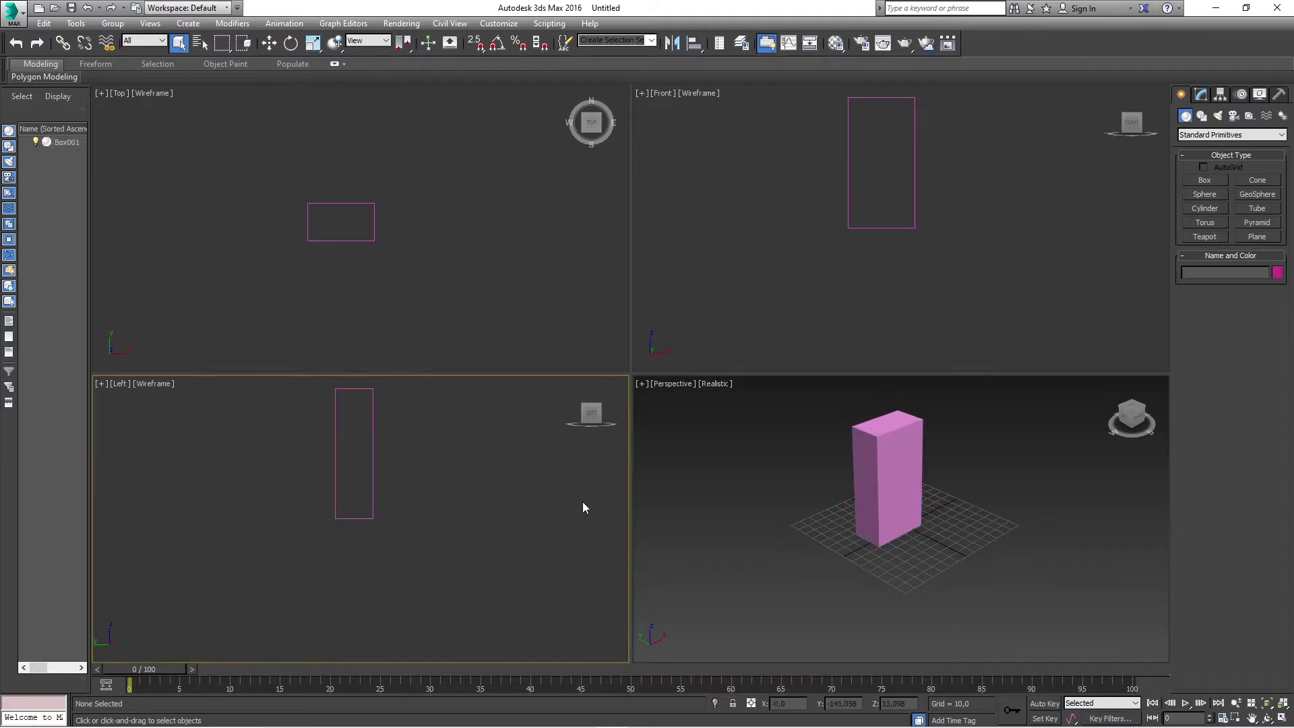
click(752, 467)
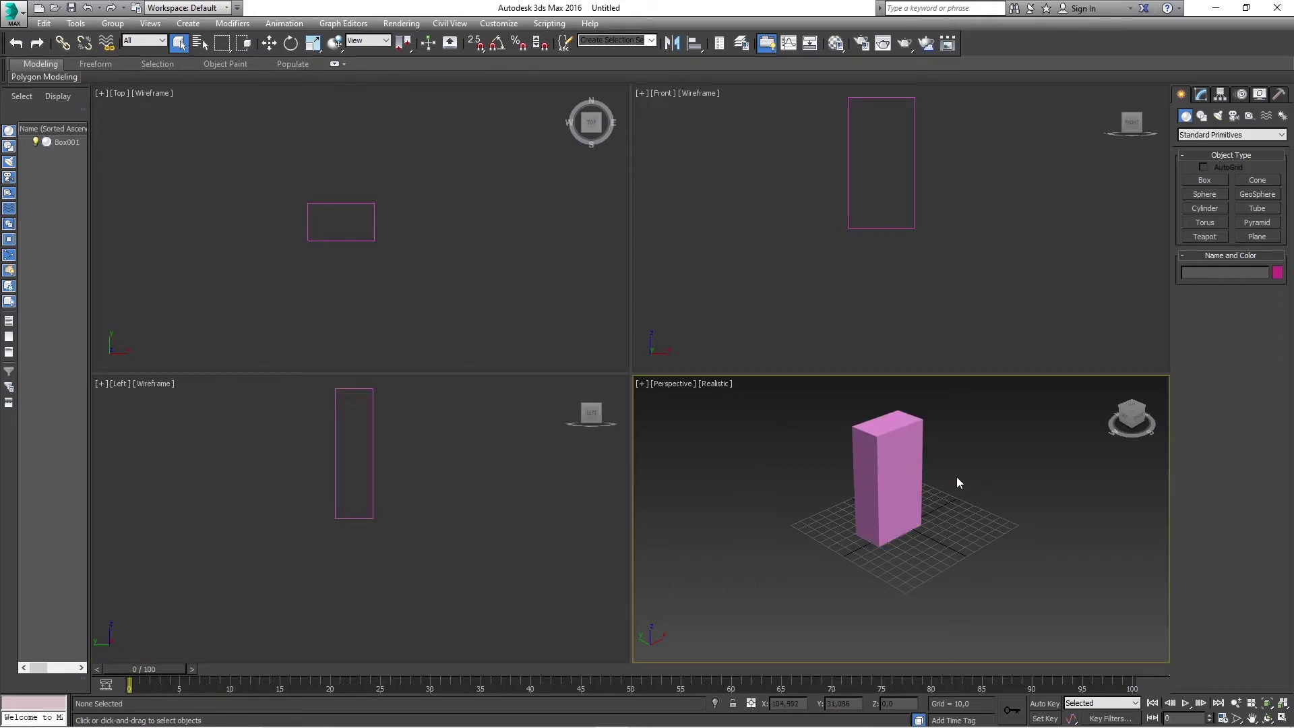
middle_drag(958, 483, 960, 513)
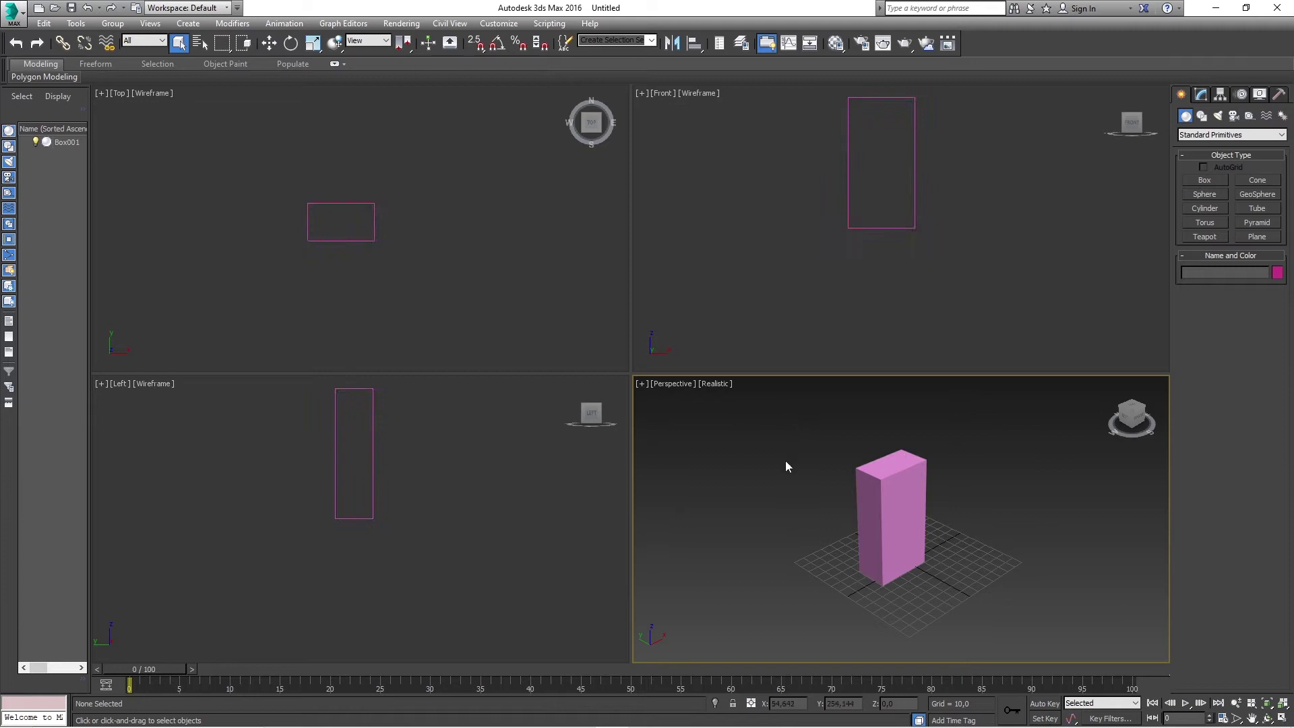
mouse_move(1131, 418)
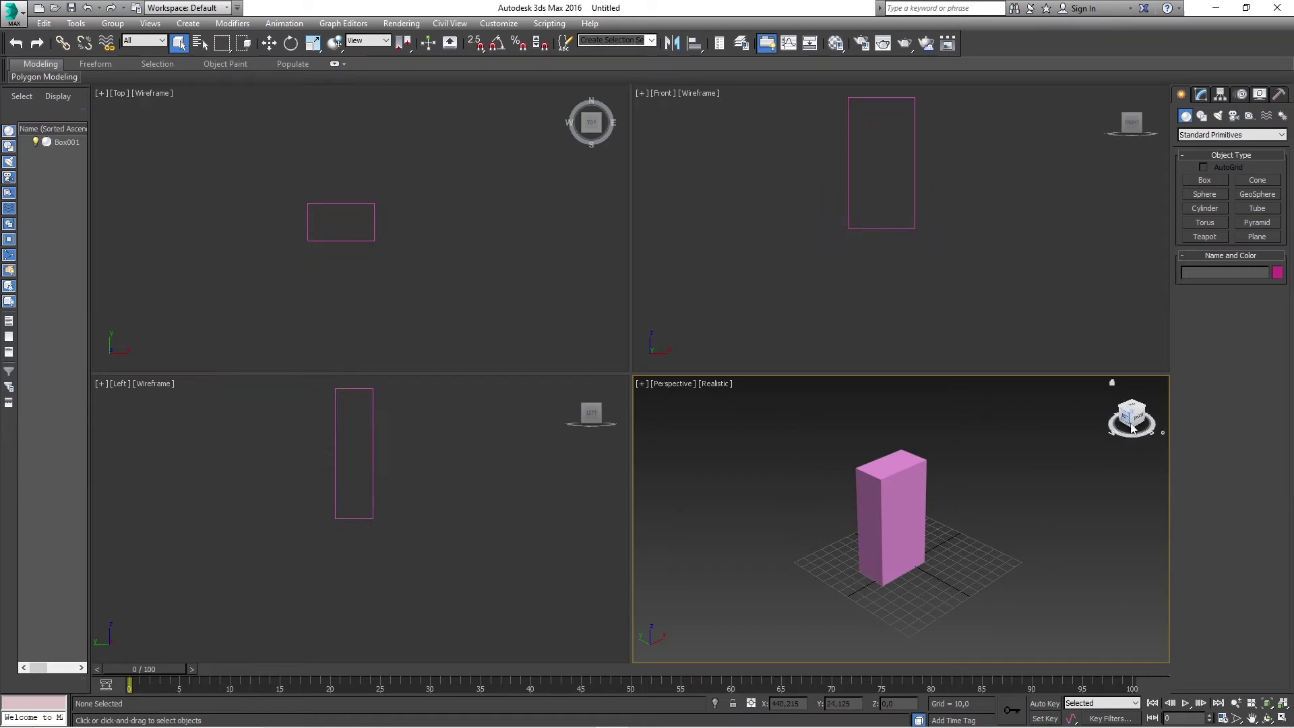
Orbit to view the box from the front, switch to wireframe (F3), and select the box.
click(1133, 426)
alt+middle_drag(908, 562, 908, 563)
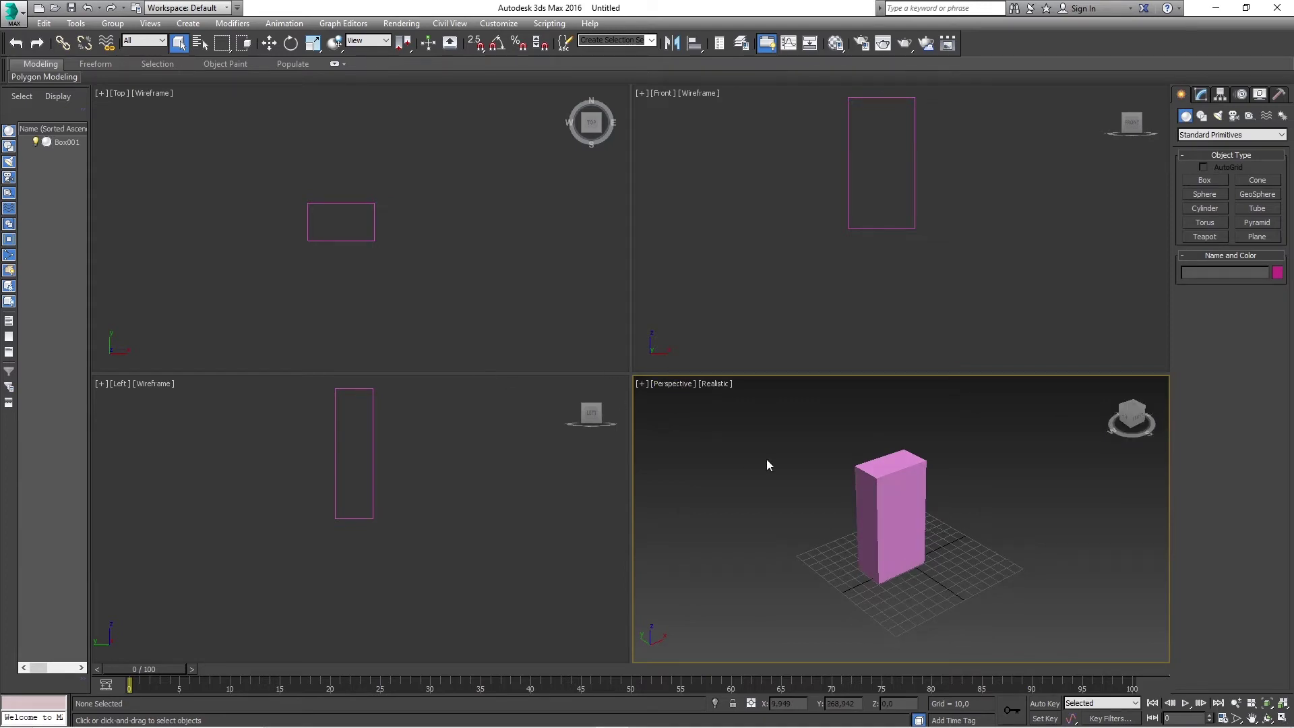
key(F3)
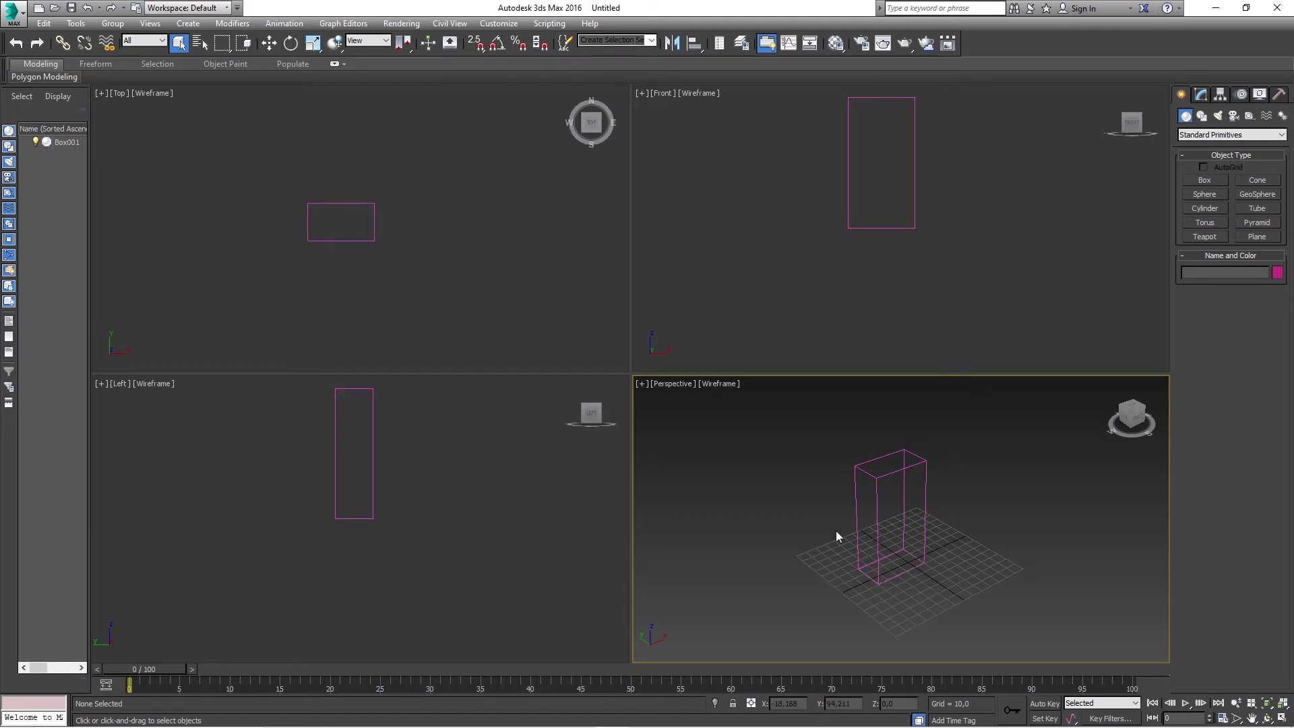
drag(1003, 575, 770, 429)
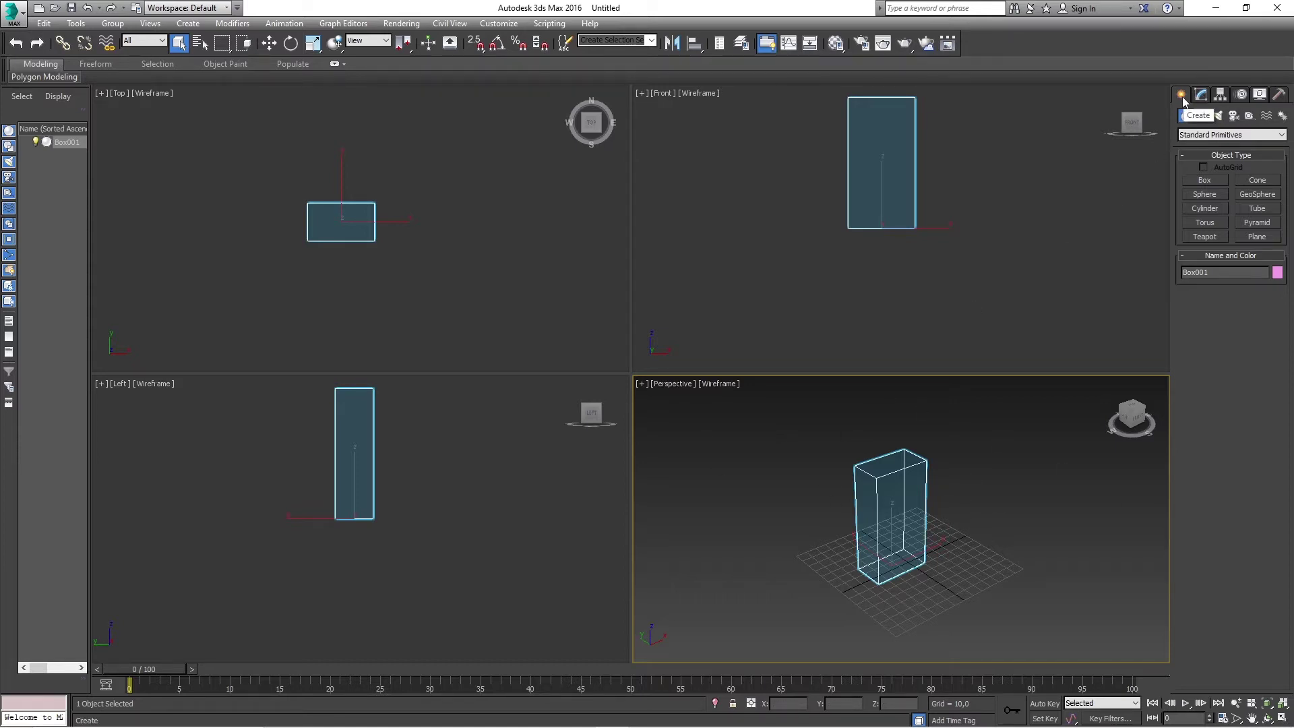
Set the box Length to 30 on the Modify panel.
click(1202, 96)
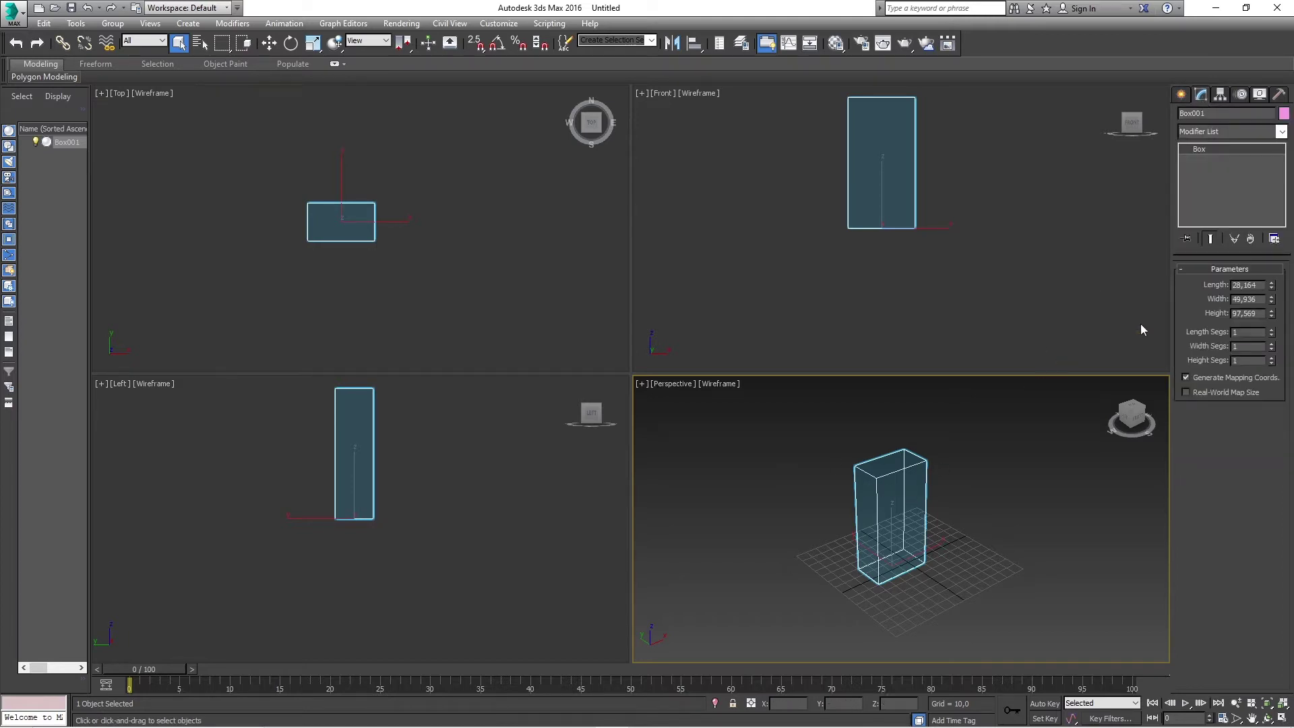
drag(1274, 286, 1274, 279)
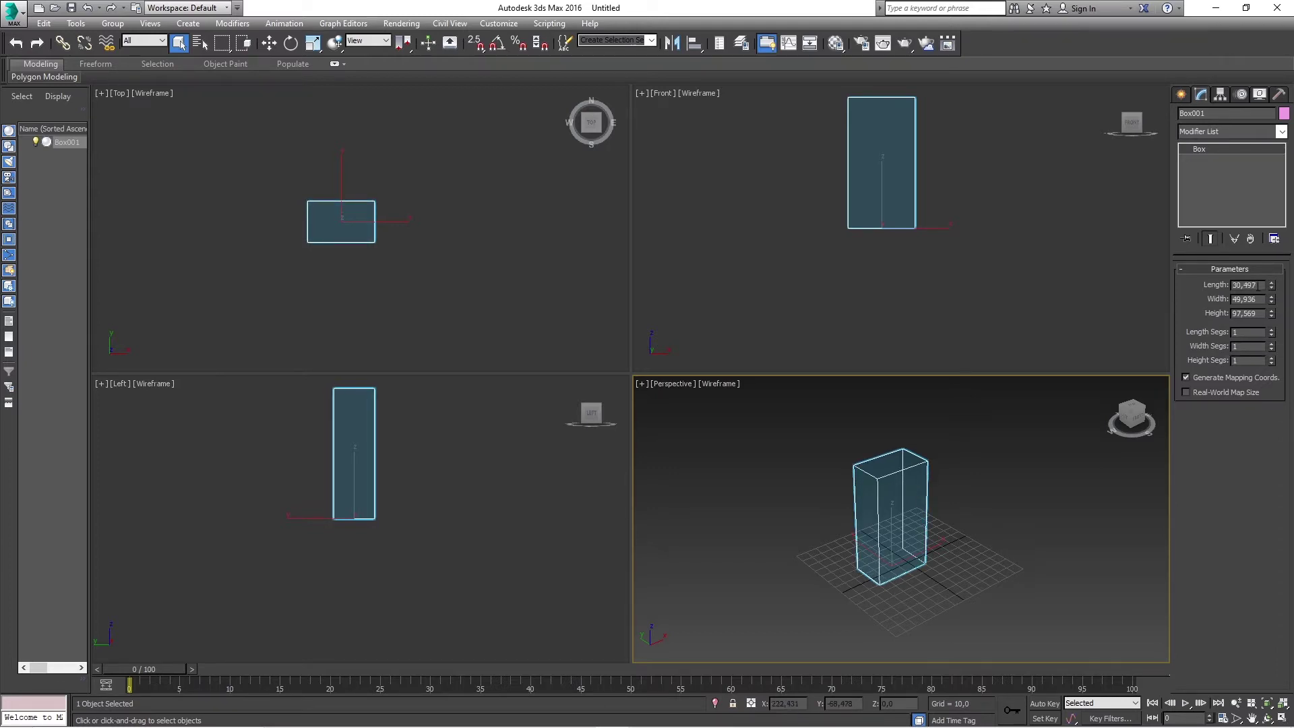
drag(1273, 292, 1272, 286)
double_click(1259, 285)
text(30)
key(Return)
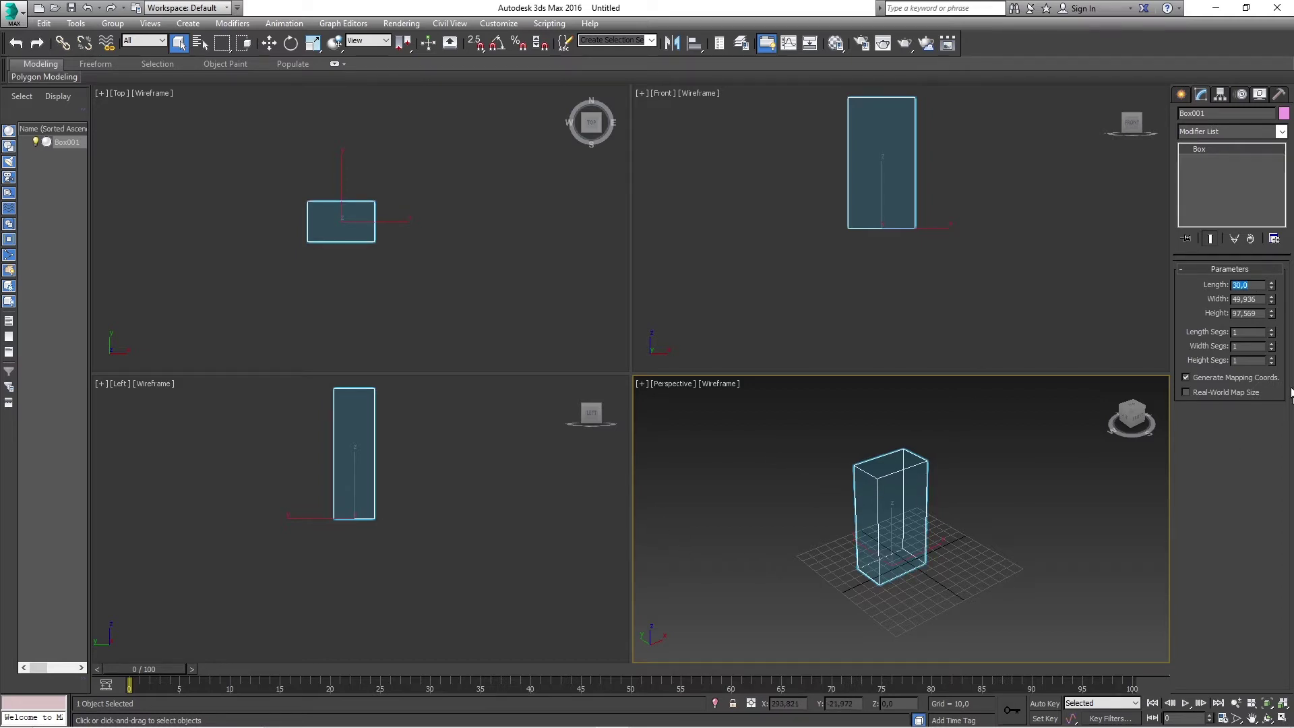
Set the box Width to 60.
click(1272, 298)
mouse_move(1272, 299)
mouse_down()
mouse_move(1270, 270)
mouse_move(1271, 299)
mouse_up()
double_click(1262, 301)
text(60)
key(Return)
Set the box Height to 120, then deselect the box.
drag(1272, 313, 1271, 304)
double_click(1243, 313)
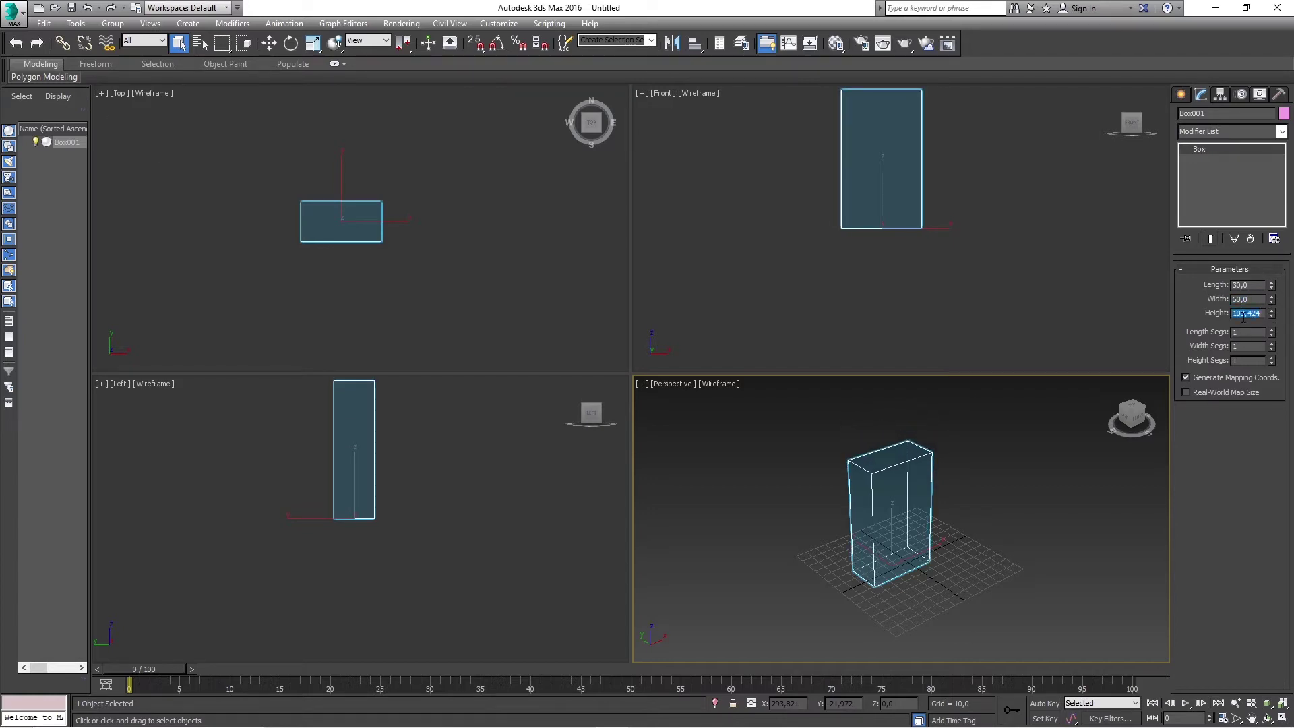
text(120)
key(Return)
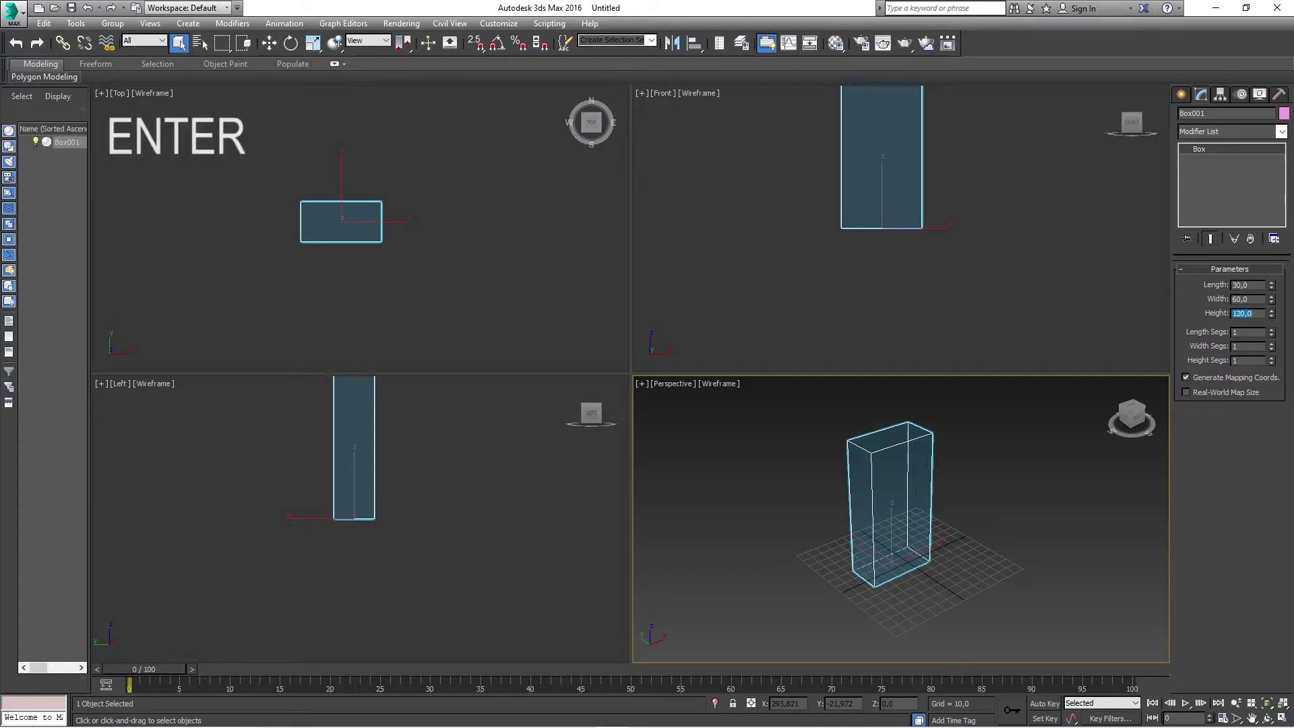
click(1045, 527)
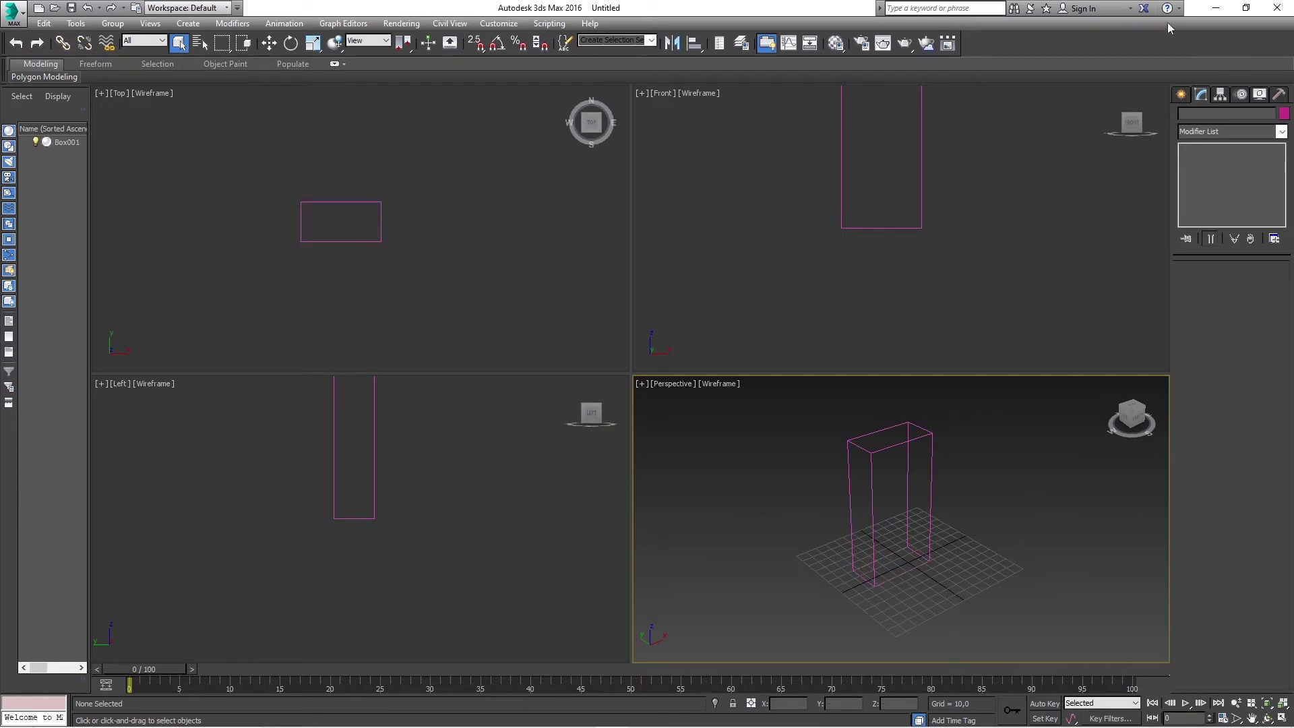
Select the box and rename Box001 to 'kutu bükmek'.
drag(1008, 432, 789, 450)
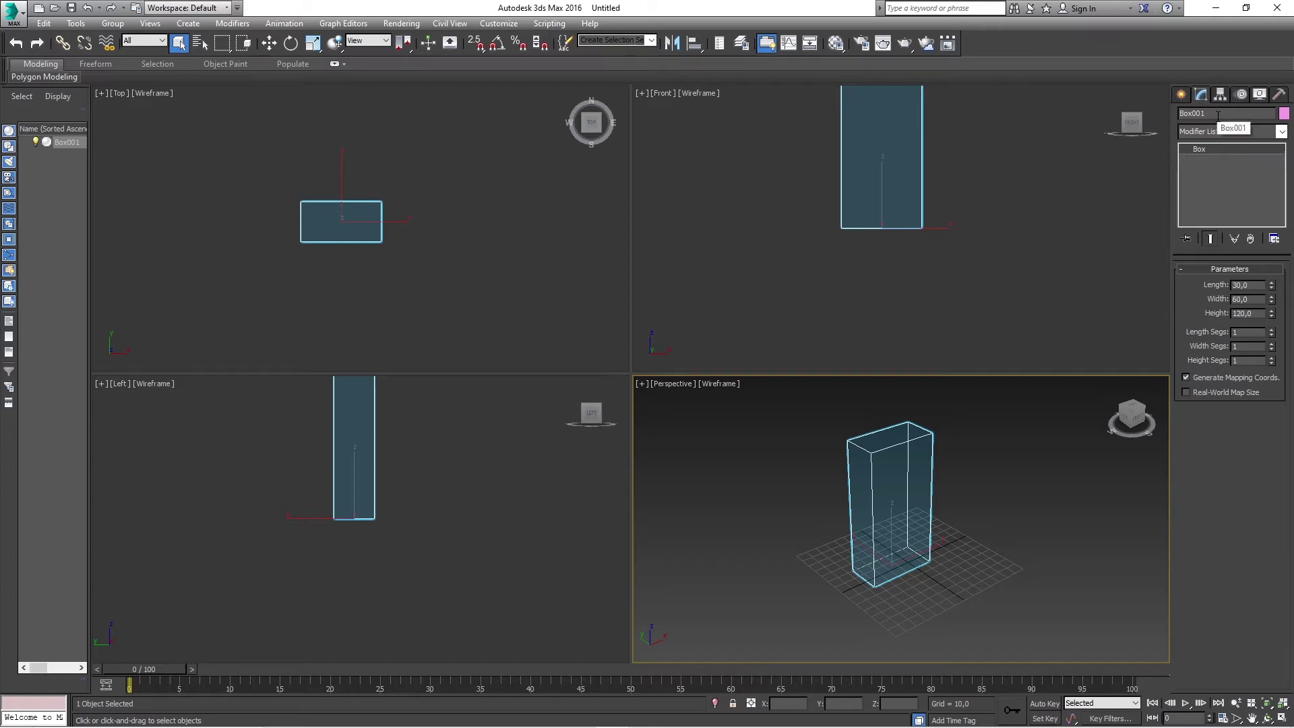
click(1181, 113)
double_click(1181, 113)
text(kutu bükmek)
key(Return)
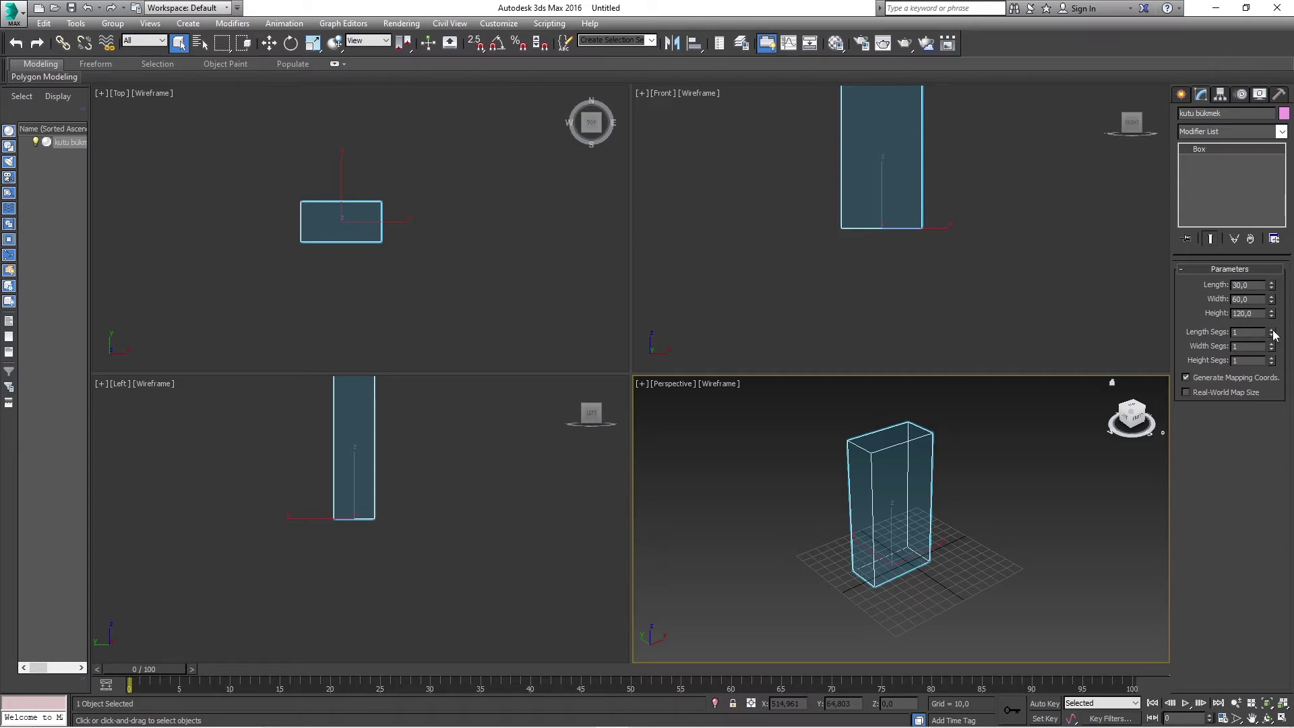
Try different length and width segment counts, returning both to 1.
click(1272, 331)
click(1272, 330)
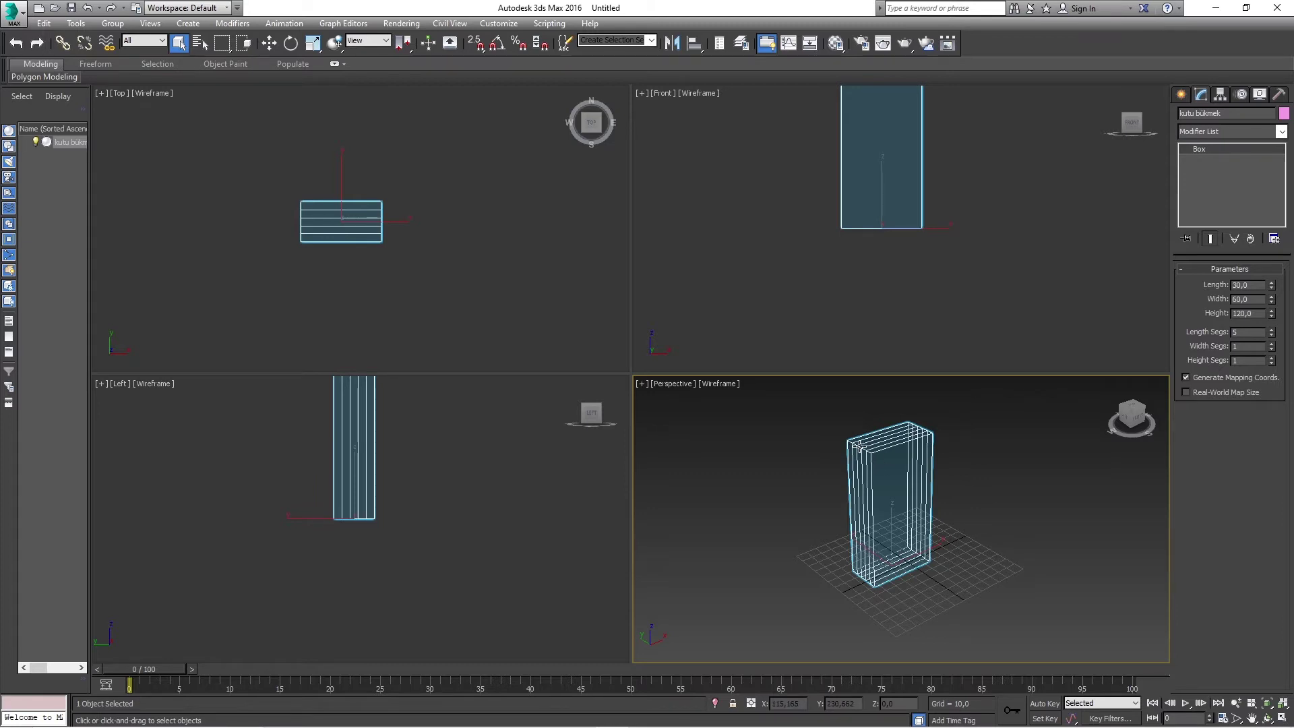
click(1272, 336)
click(1272, 336)
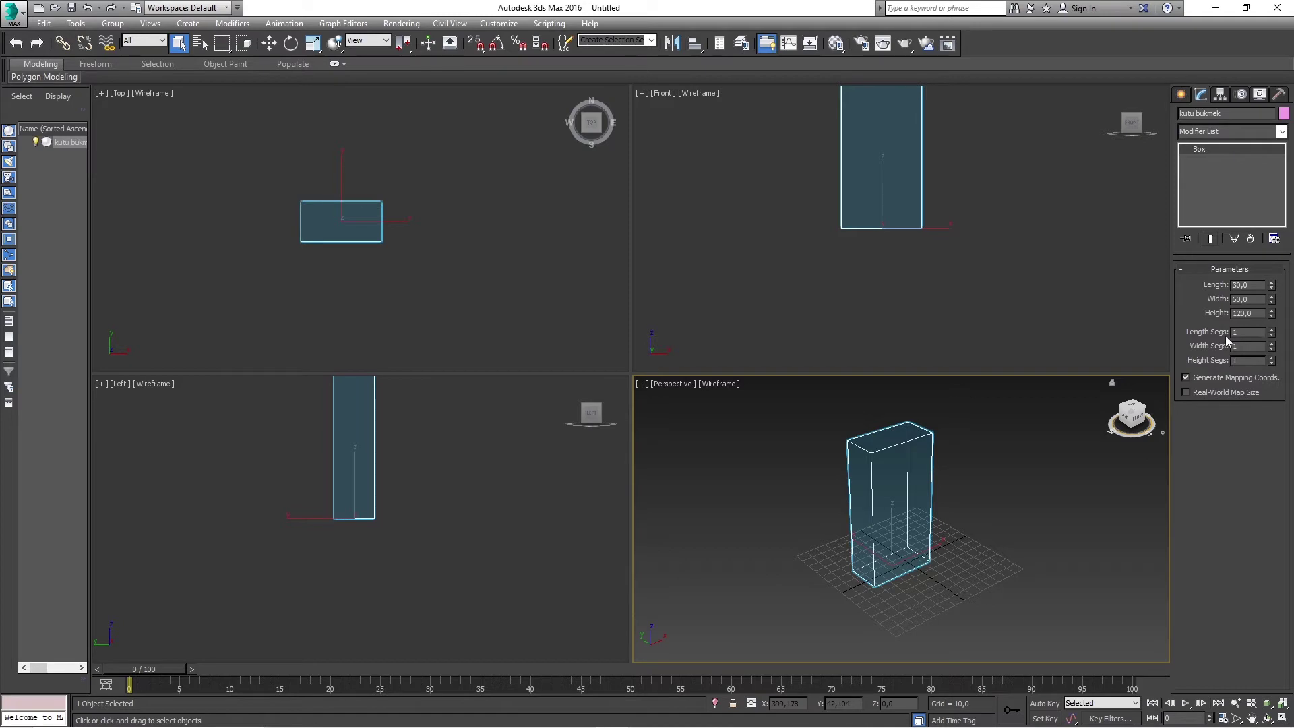
click(1273, 344)
click(1272, 345)
click(1273, 345)
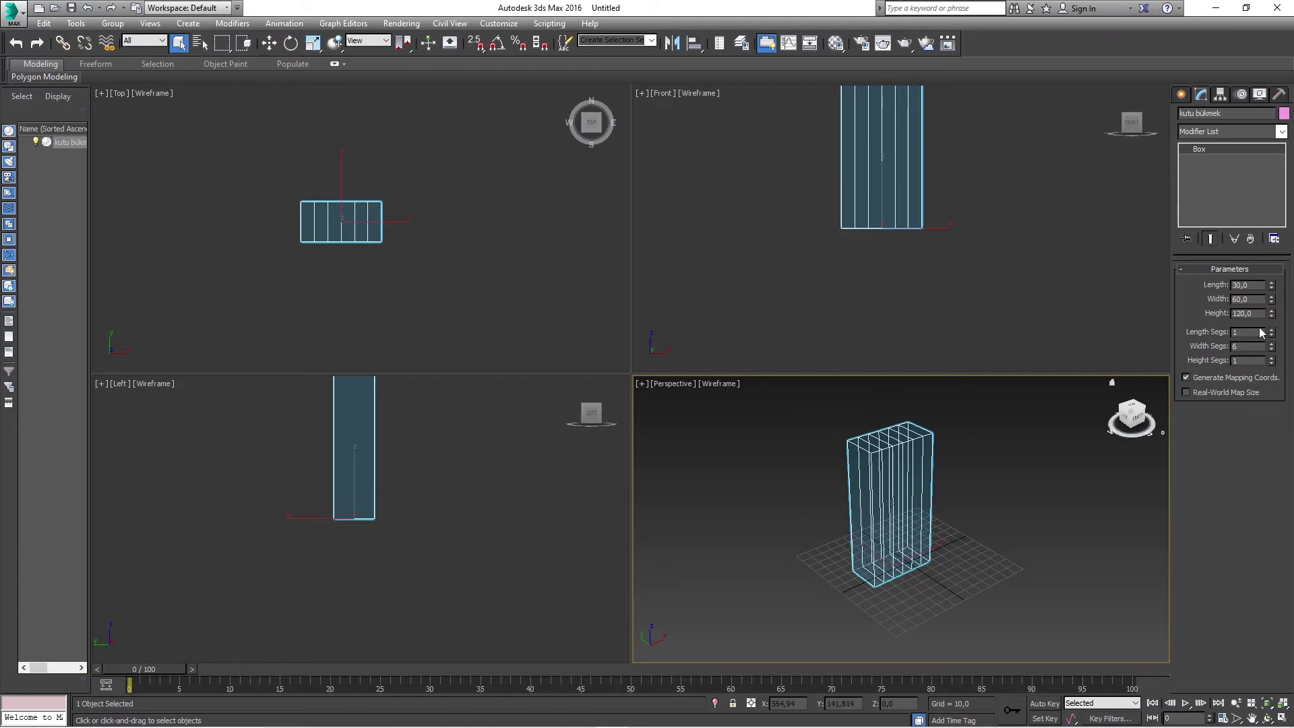
drag(1273, 351, 1274, 344)
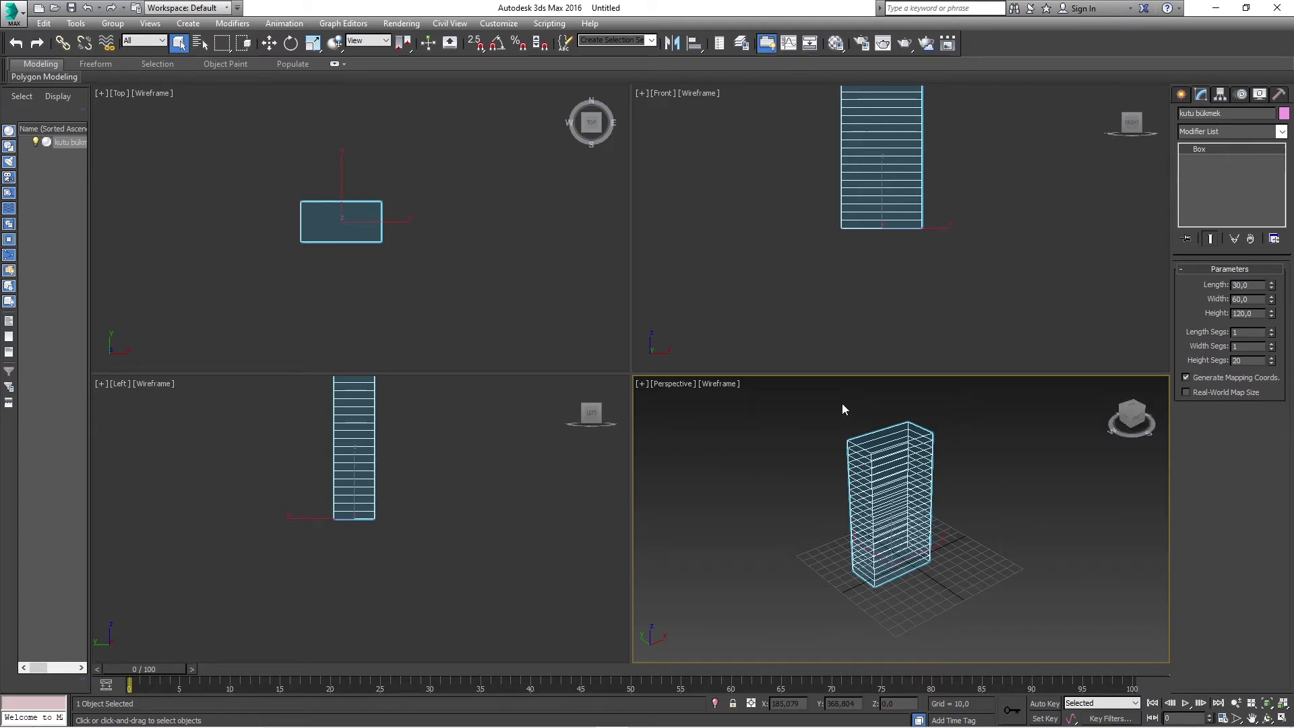
Set Height Segs to 25 and deselect the box.
double_click(1247, 361)
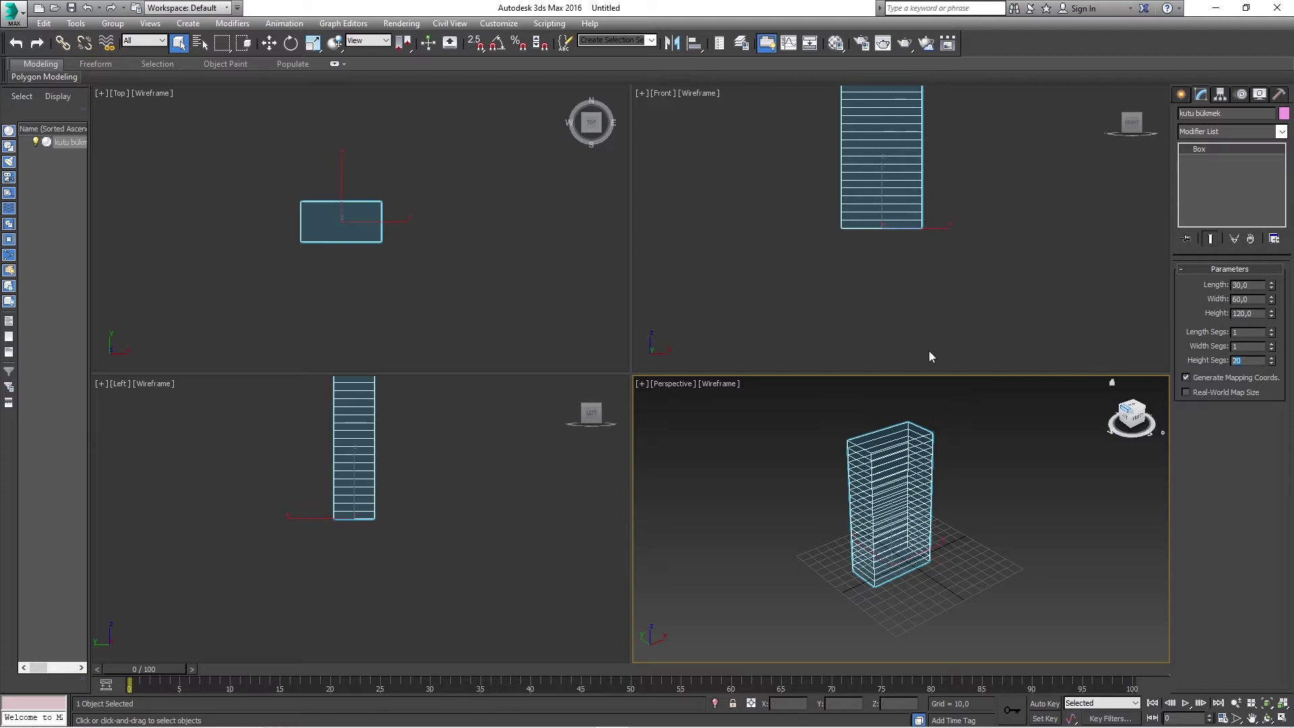
text(25)
key(Return)
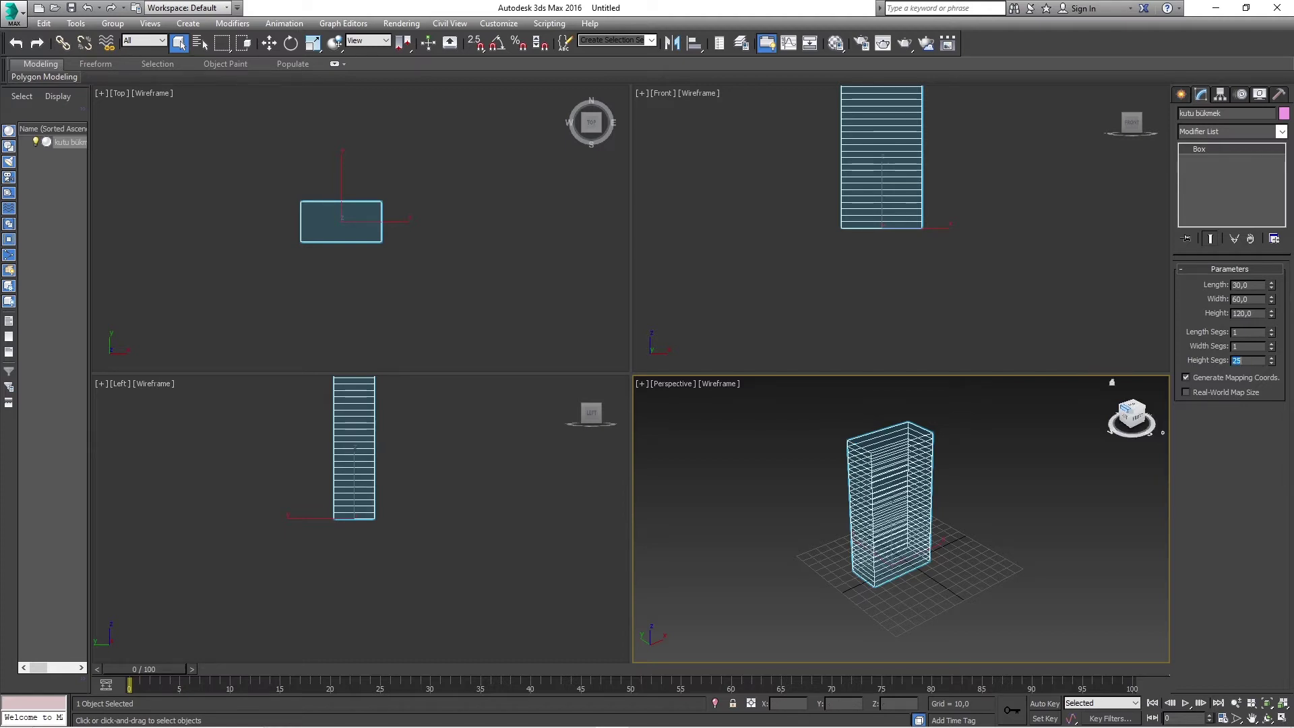
click(971, 482)
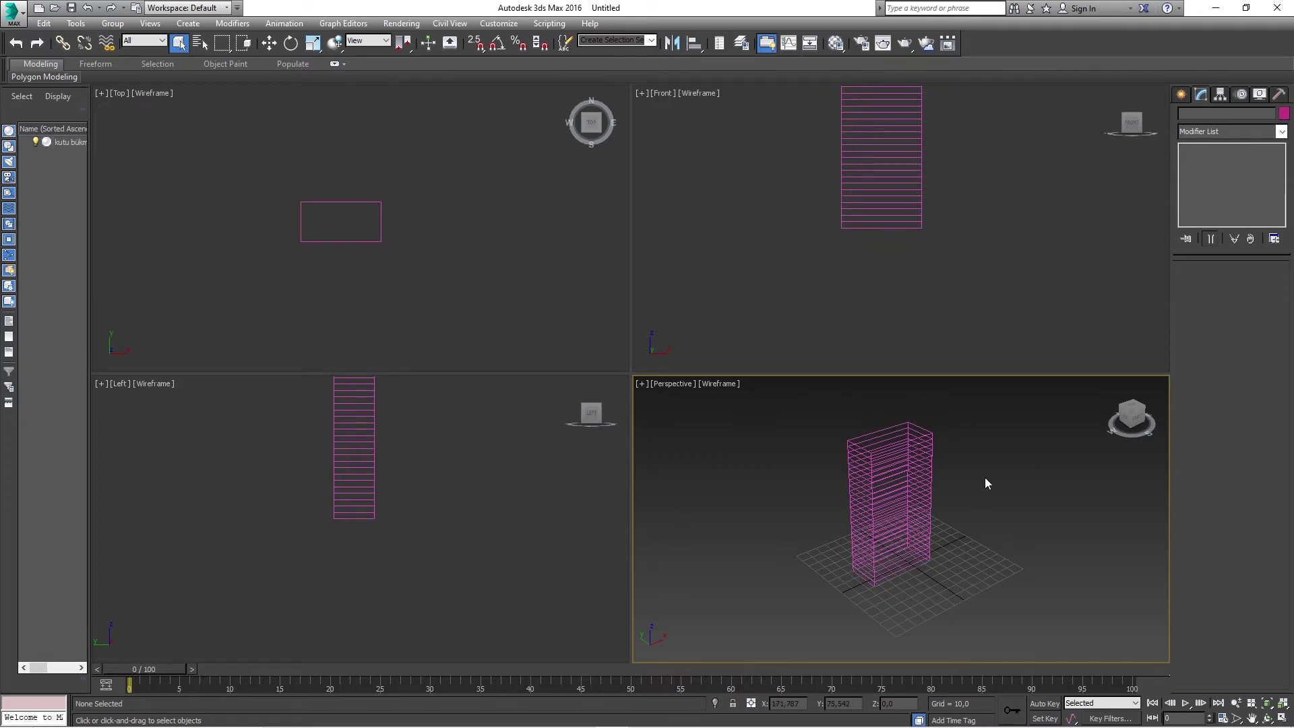
Show Perspective as shaded with Edged Faces (F3, F4), then select and deselect the box.
key(F3)
key(F3)
key(F3)
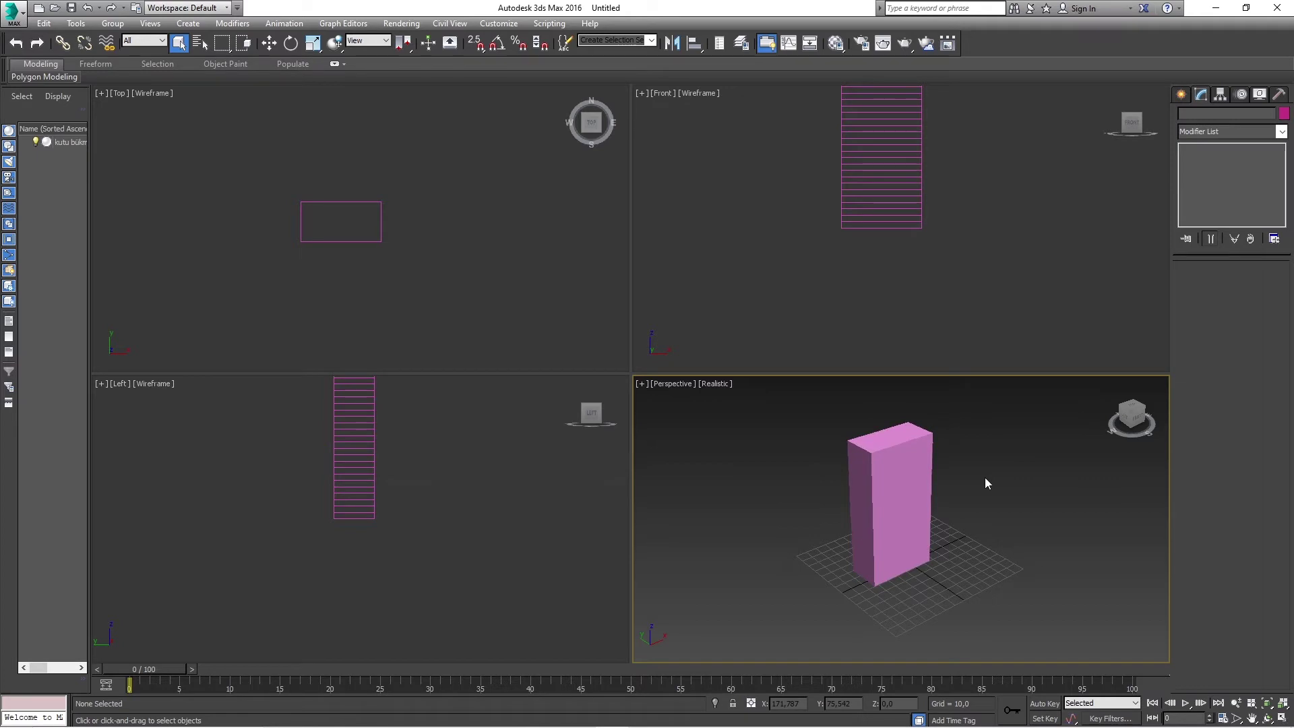
key(F4)
key(F3)
key(F3)
key(F3)
key(F3)
key(F3)
key(F3)
mouse_move(997, 578)
mouse_down()
mouse_move(974, 577)
mouse_move(744, 408)
mouse_up()
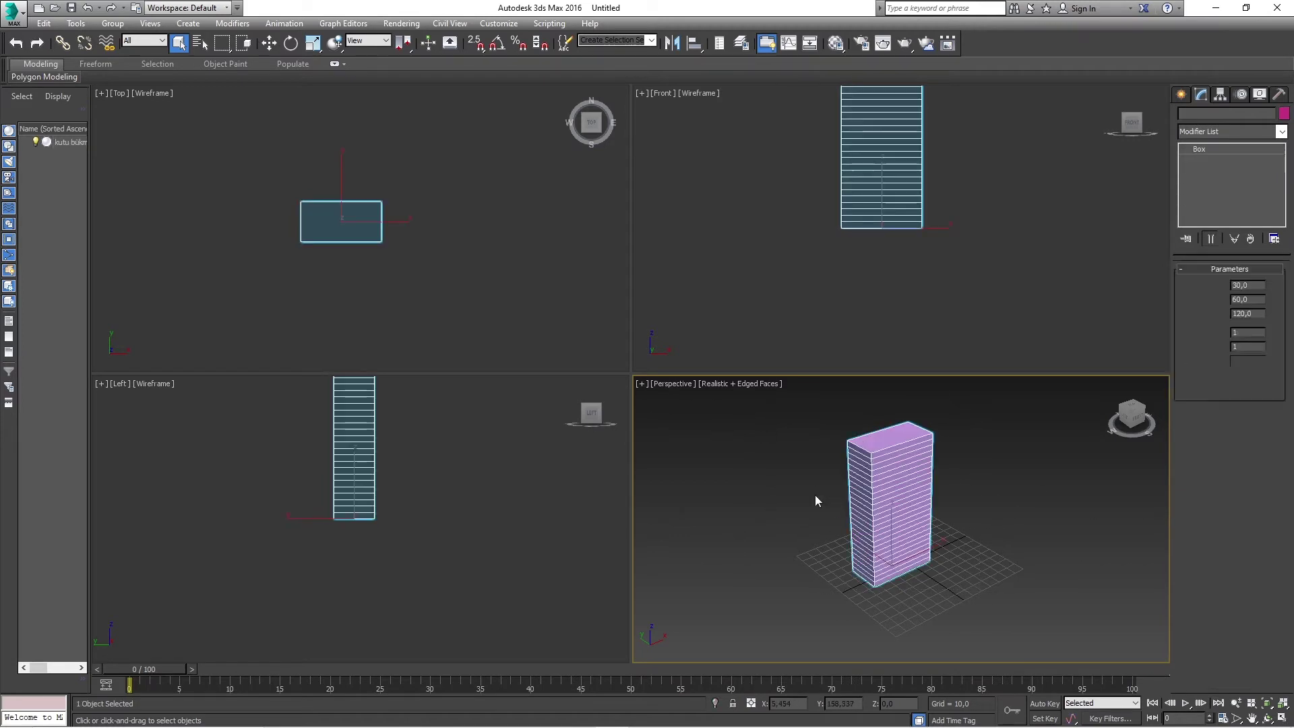
click(906, 513)
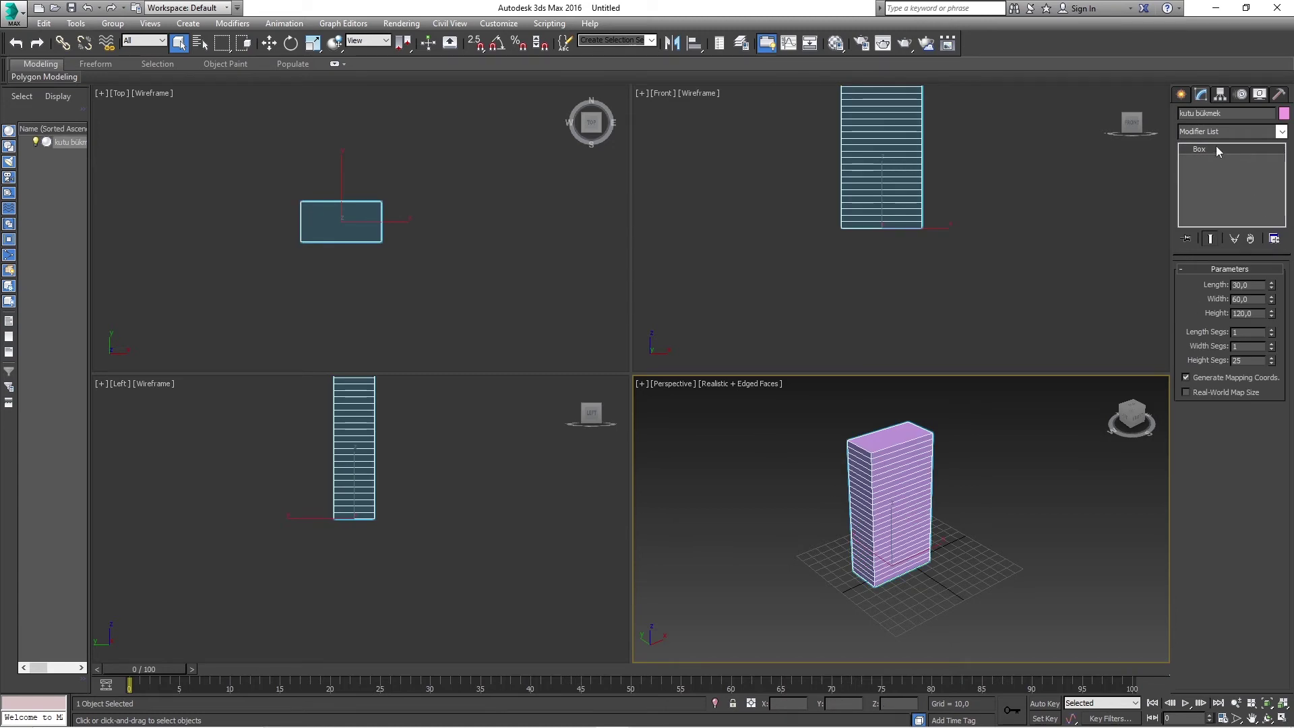
click(753, 496)
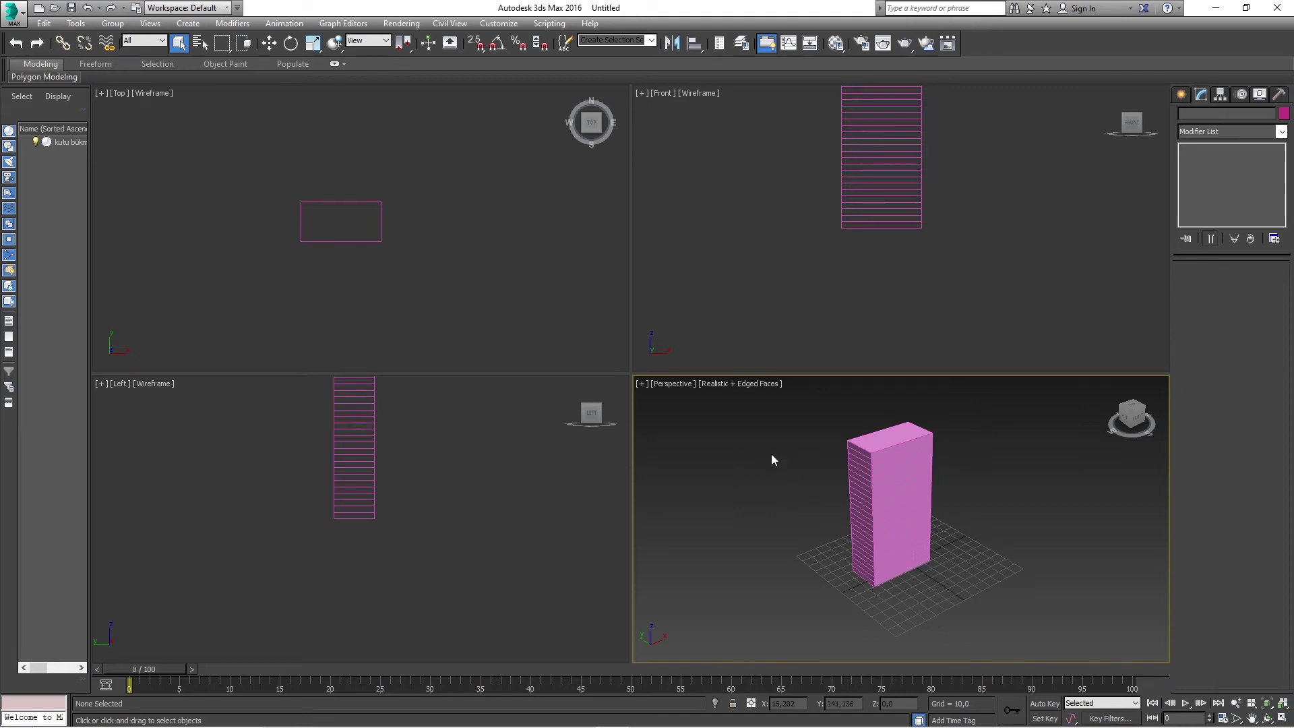
Maximize the Perspective viewport with Alt+W, reframe the box, and select it.
key(alt+w)
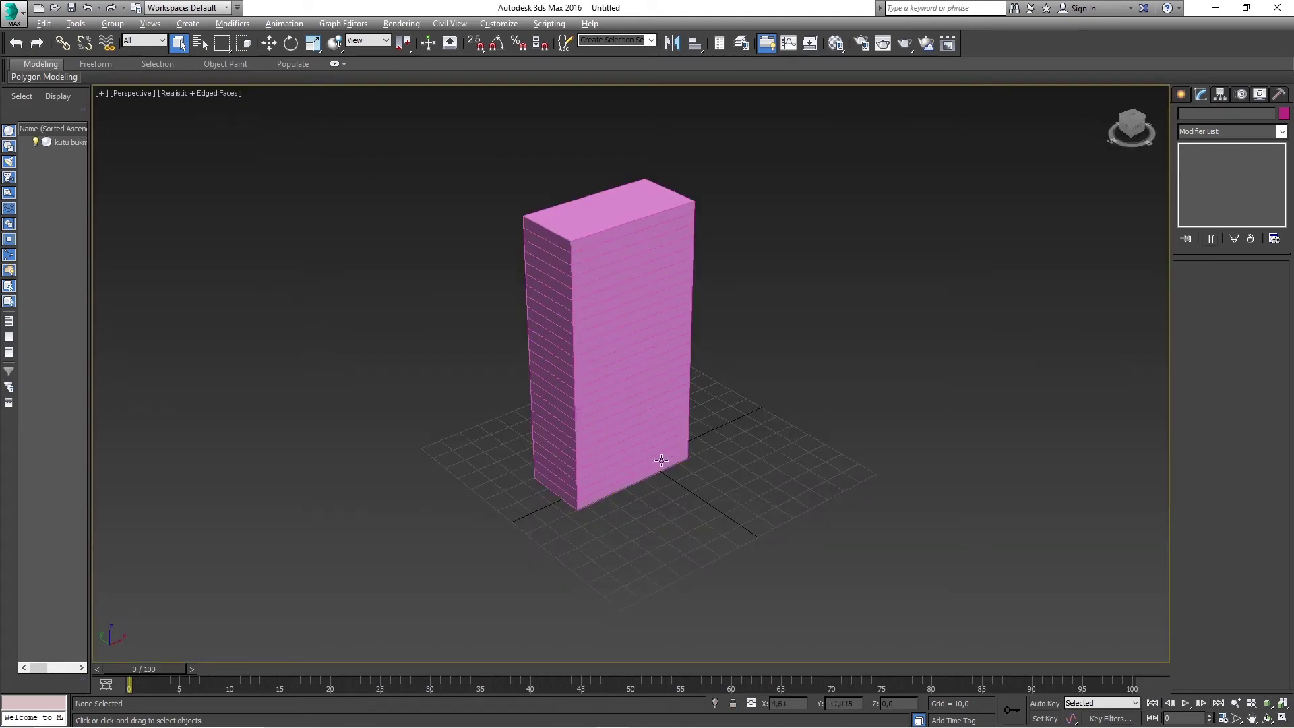
mouse_move(639, 418)
middle_down()
mouse_move(685, 434)
mouse_move(711, 485)
mouse_move(719, 476)
mouse_move(703, 453)
middle_up()
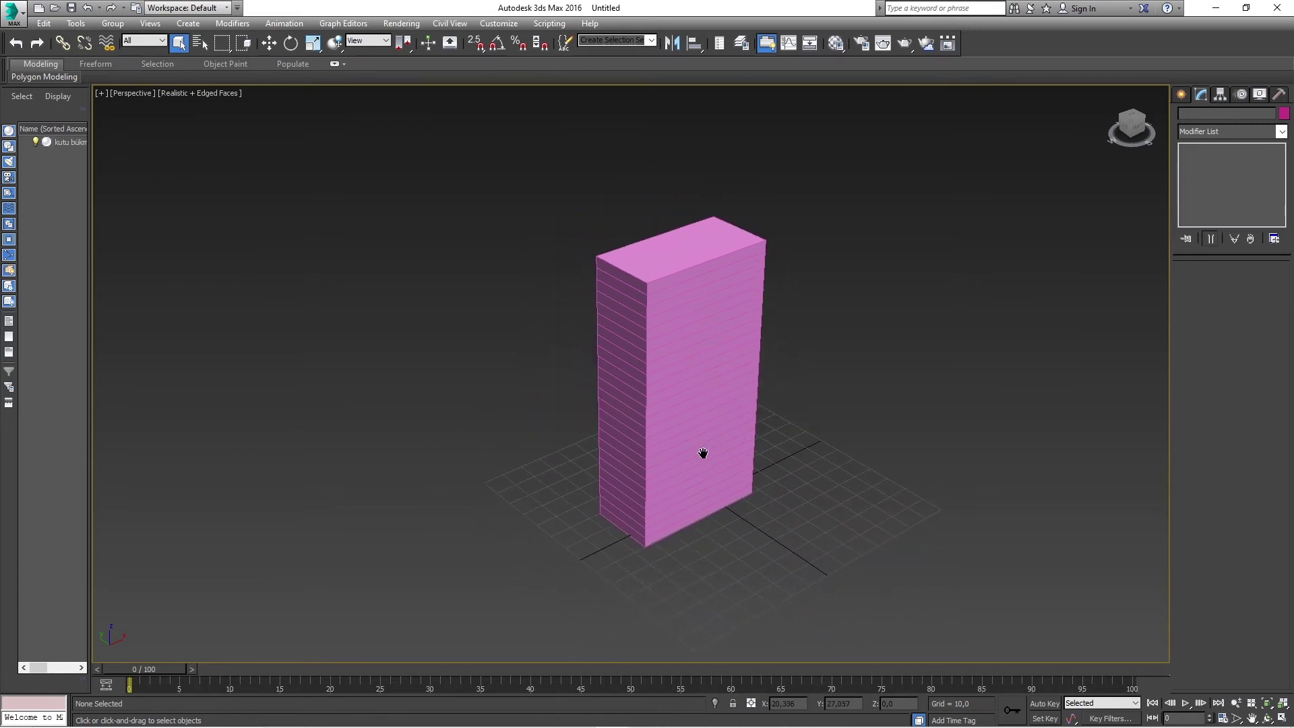
scroll(701, 451, up, 2)
scroll(738, 488, down, 2)
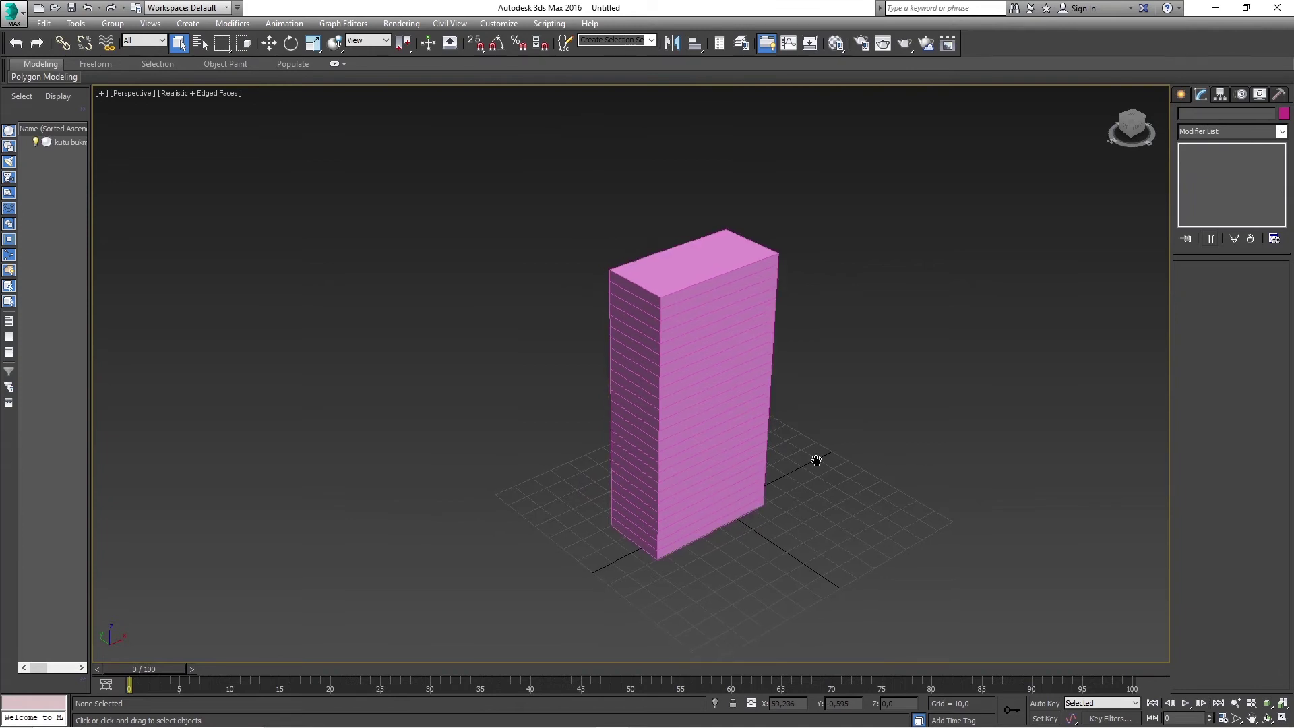
click(748, 438)
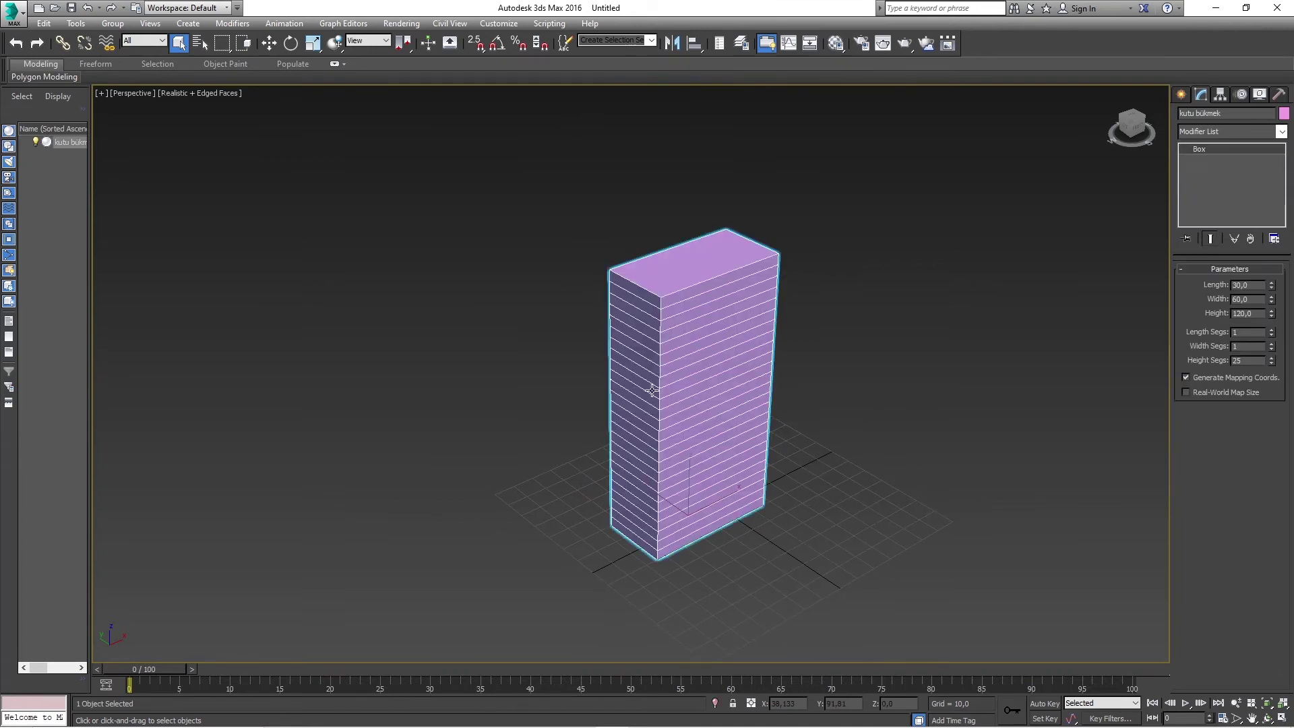
Add a Bend modifier to the box from the Modifier List.
click(1200, 132)
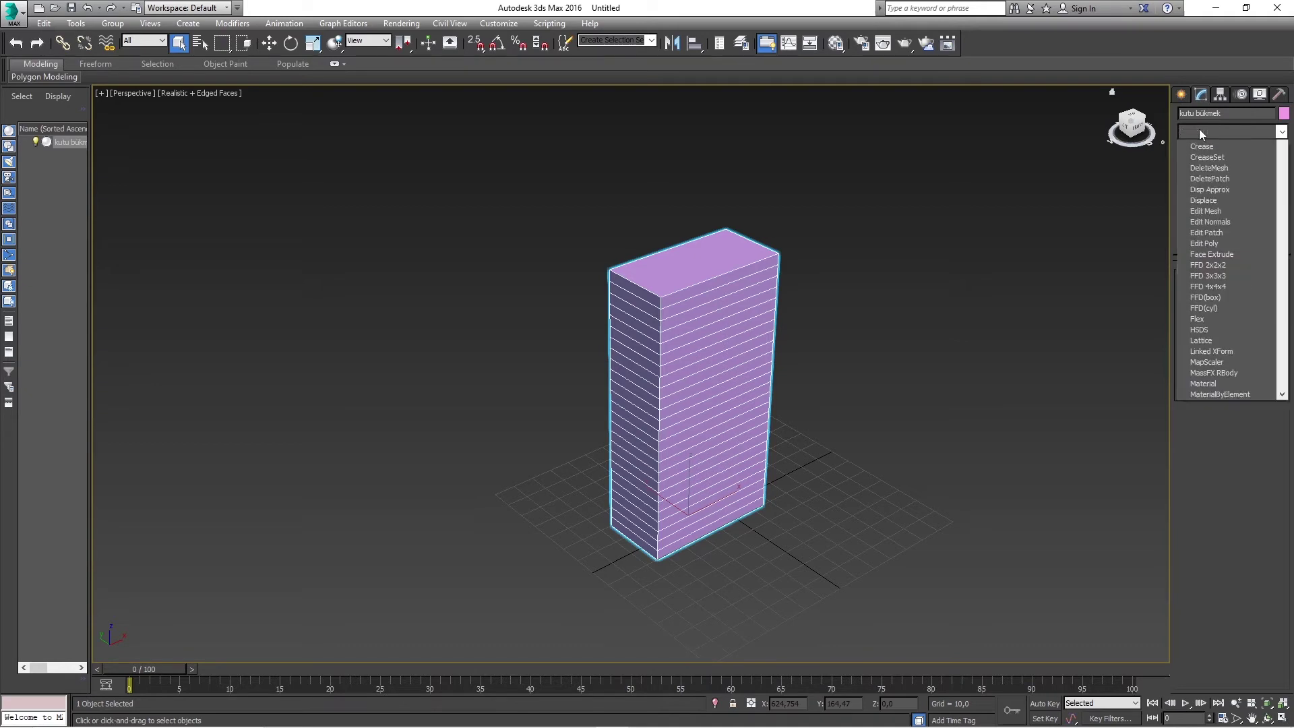
scroll(1224, 411, down, 3)
scroll(1227, 431, down, 3)
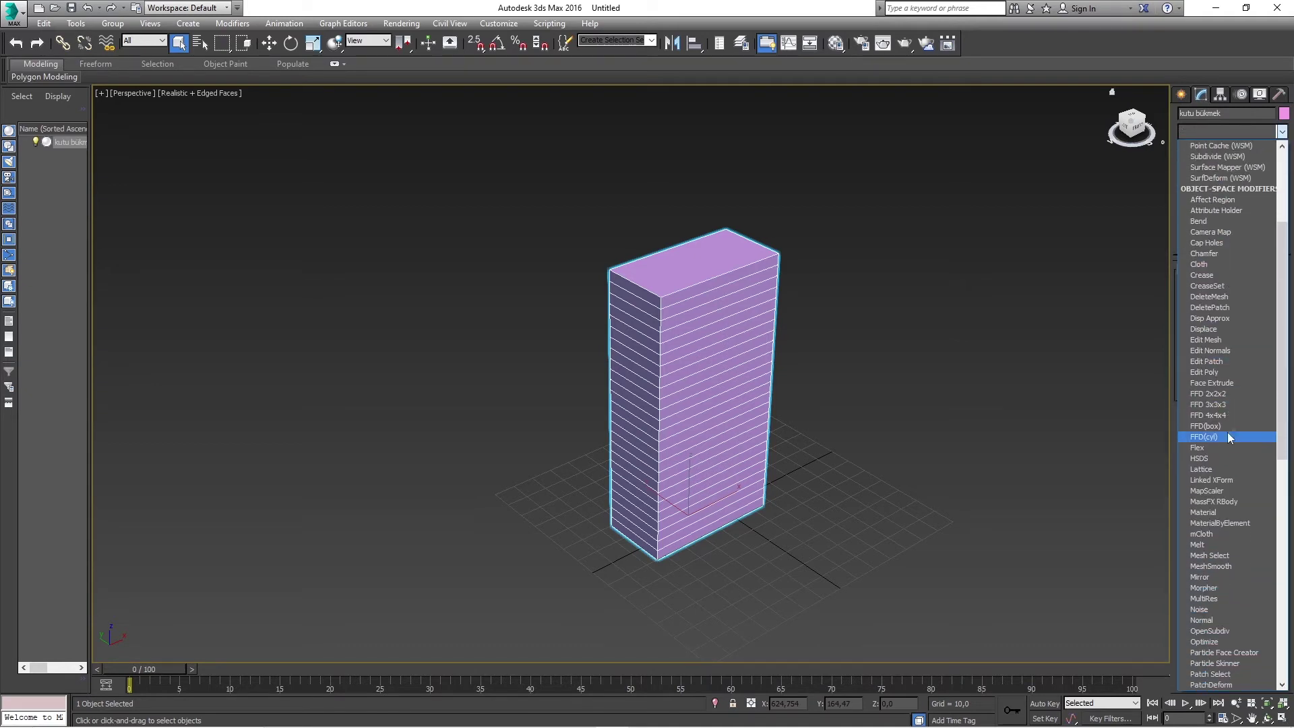
scroll(1229, 435, down, 3)
scroll(1228, 435, down, 3)
scroll(1228, 434, down, 3)
scroll(1228, 435, down, 3)
scroll(1228, 435, down, 3)
scroll(1228, 435, up, 2)
scroll(1228, 435, up, 2)
scroll(1228, 435, up, 2)
scroll(1211, 316, up, 2)
scroll(1211, 317, up, 2)
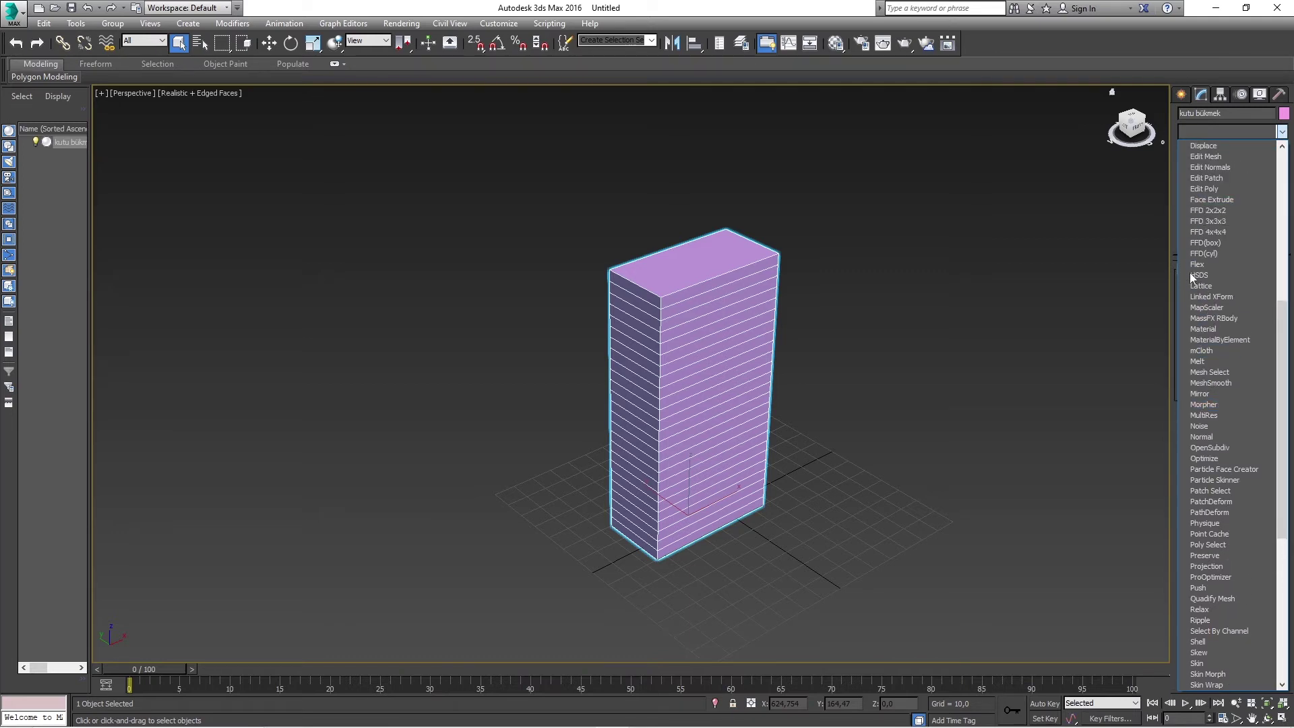
scroll(1214, 324, up, 2)
scroll(1217, 330, up, 2)
scroll(1221, 339, up, 2)
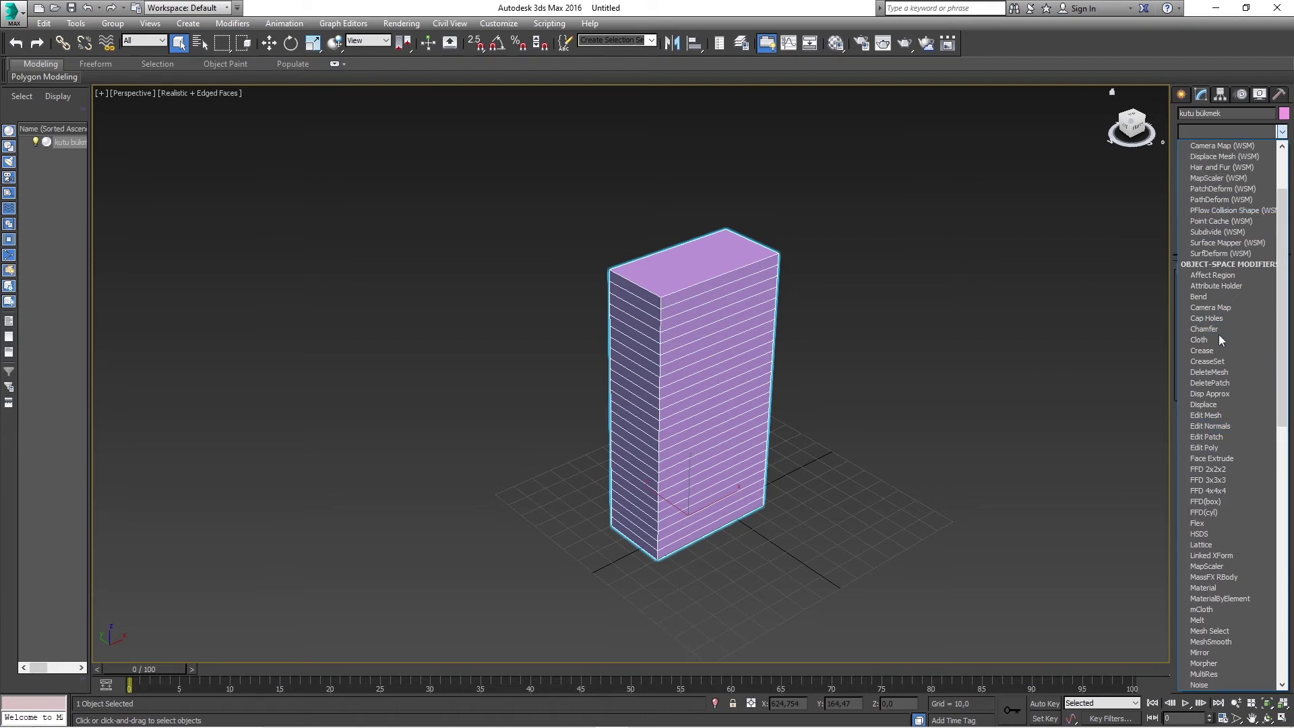
click(1218, 298)
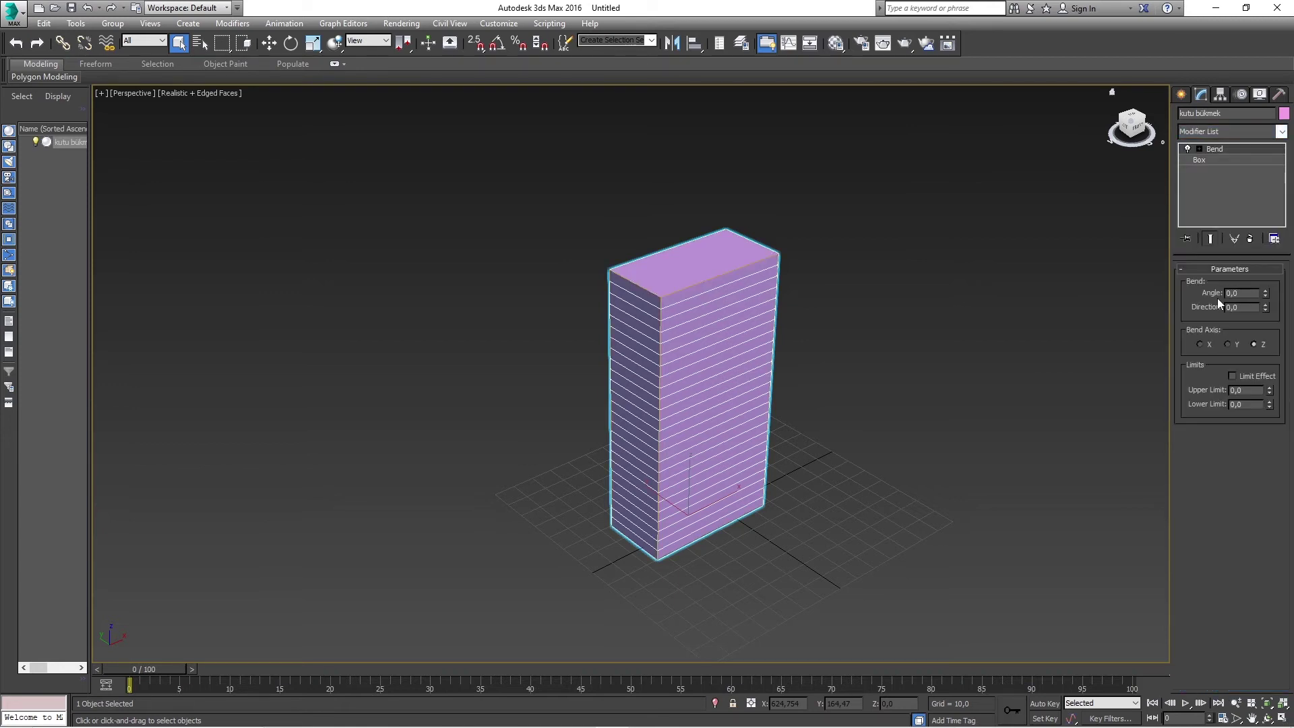
Test the Bend Angle spinner, then reset Angle to 0.
click(1204, 161)
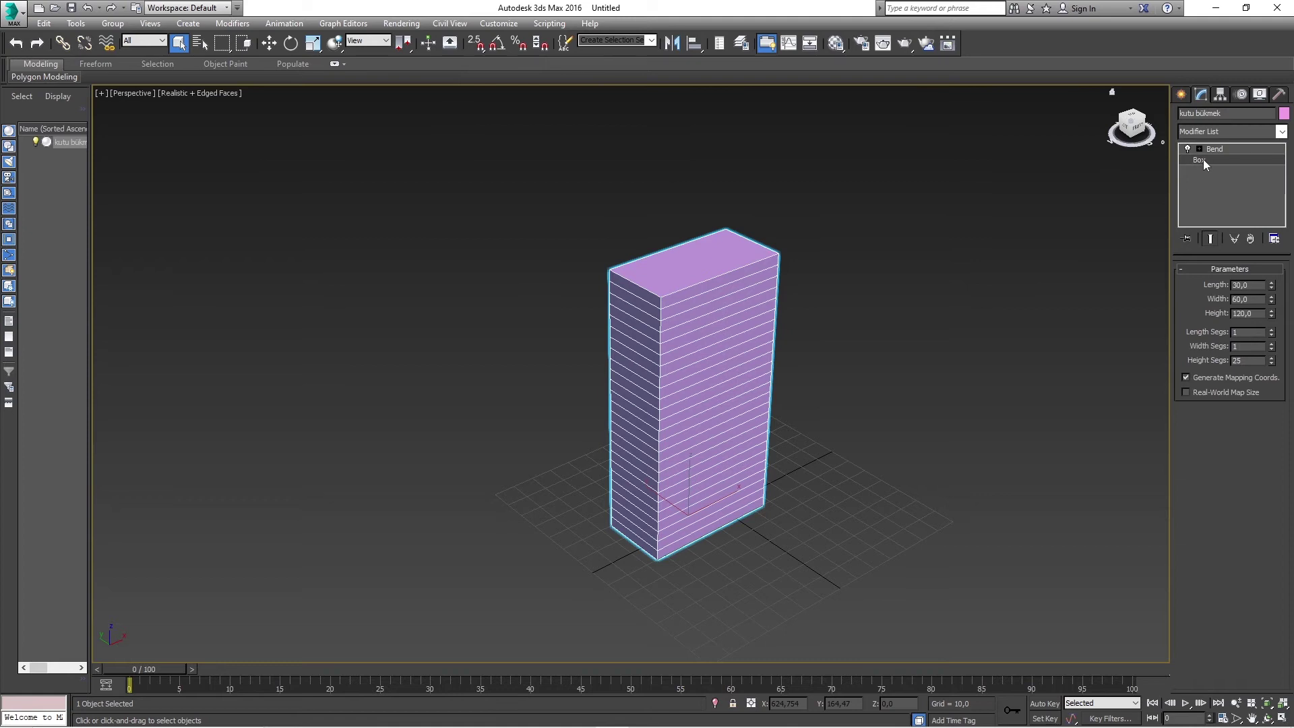
click(1236, 149)
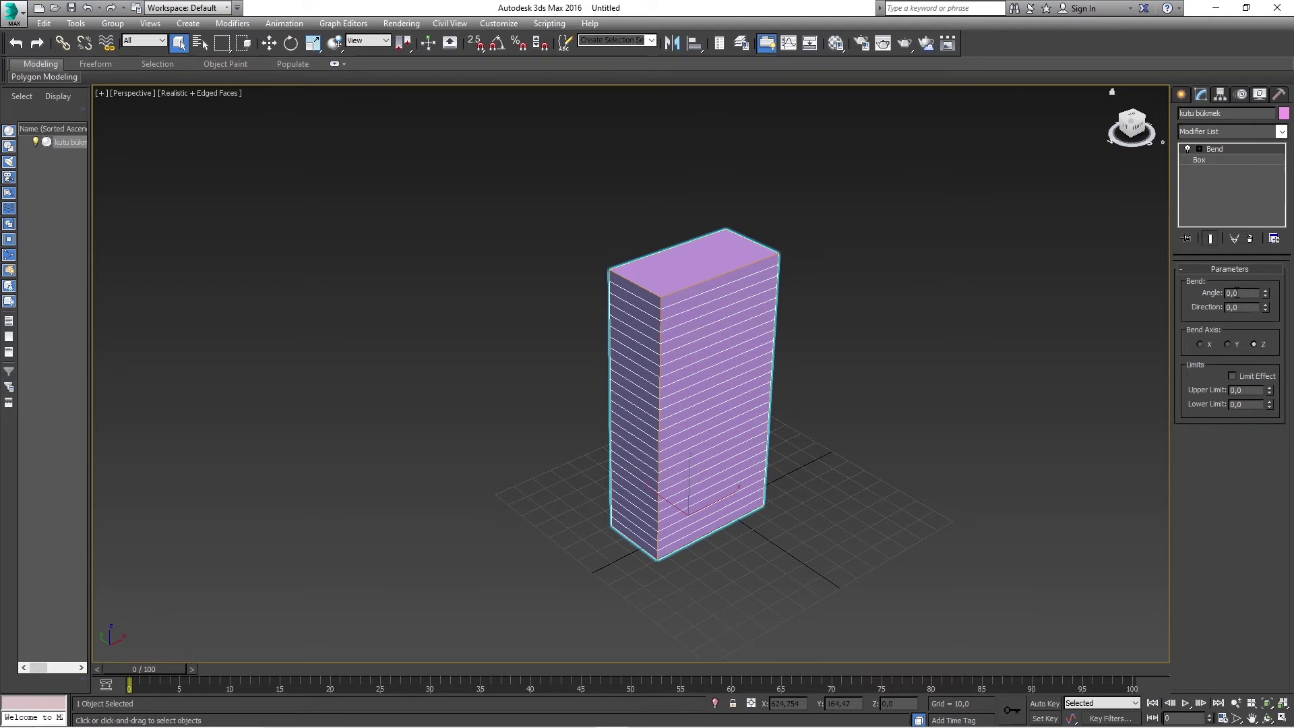
click(1266, 292)
mouse_move(1267, 294)
mouse_down()
mouse_move(1241, 268)
mouse_move(1228, 346)
mouse_move(1194, 305)
mouse_move(1197, 326)
mouse_move(1204, 237)
mouse_move(1216, 259)
mouse_up()
right_click(1216, 259)
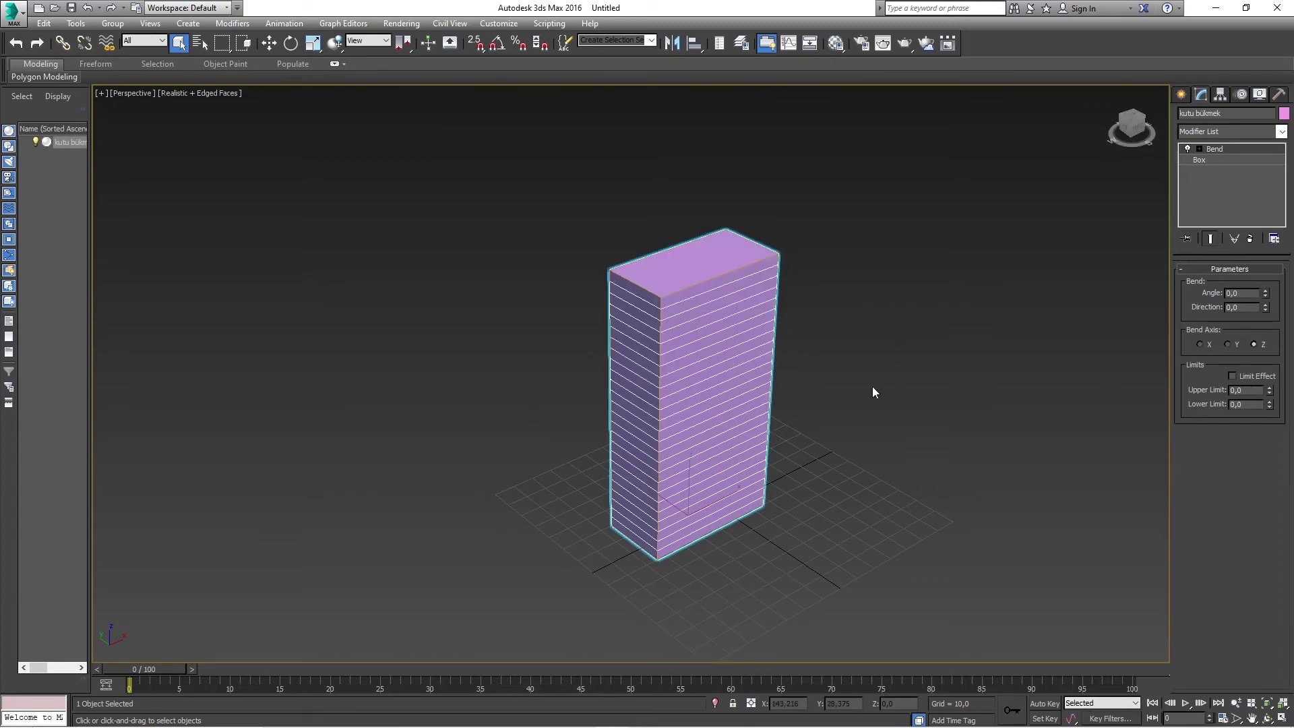
double_click(1254, 293)
text(75)
key(Return)
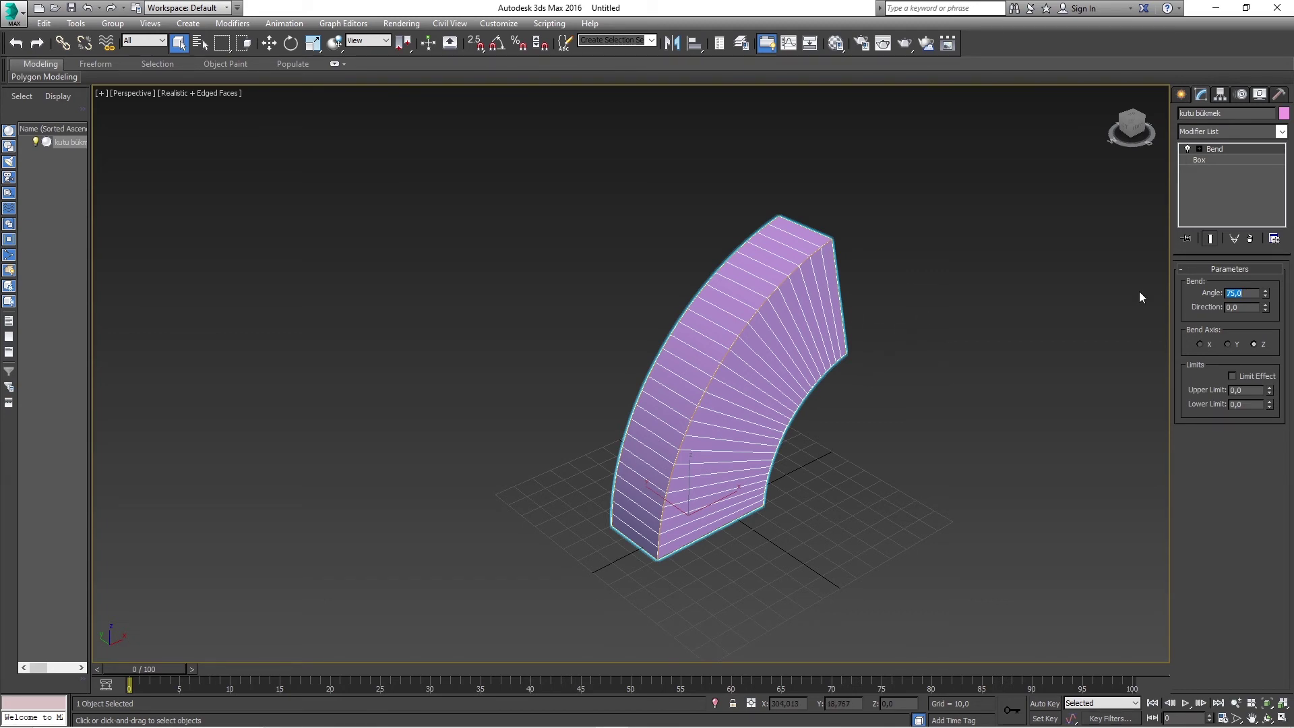
click(1201, 344)
click(1228, 344)
click(1201, 344)
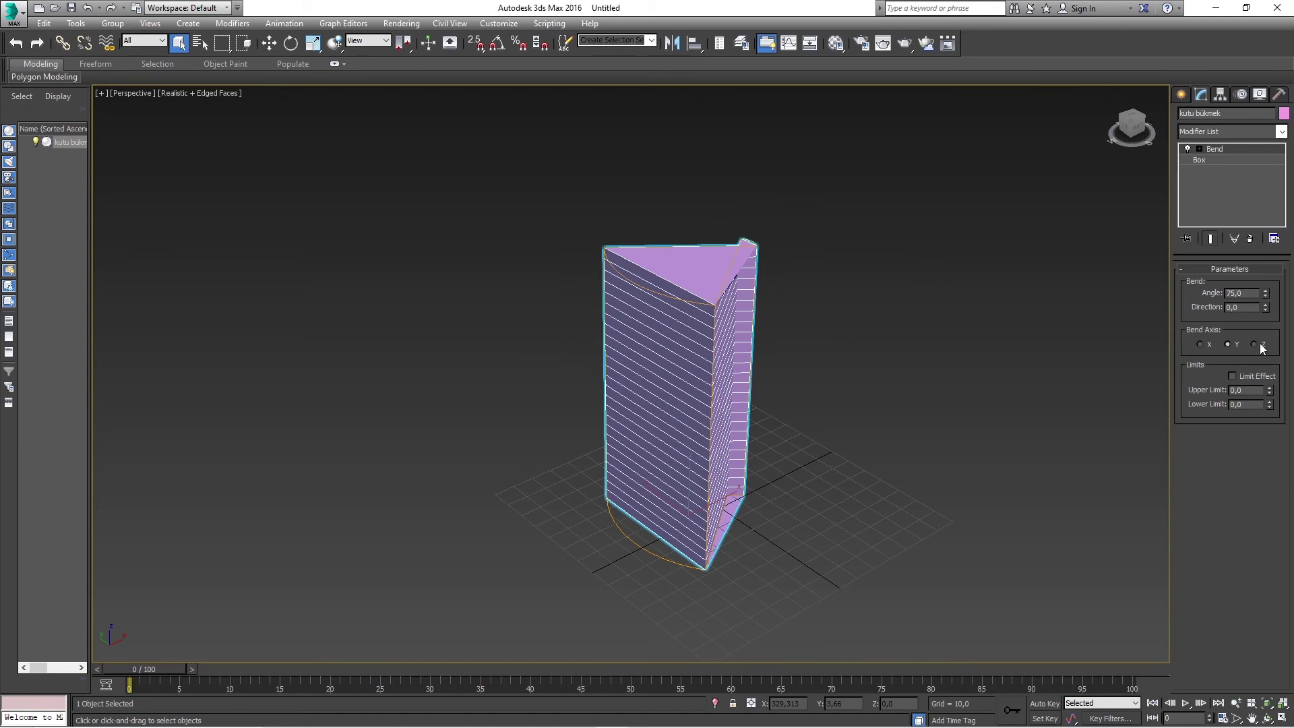
click(1254, 344)
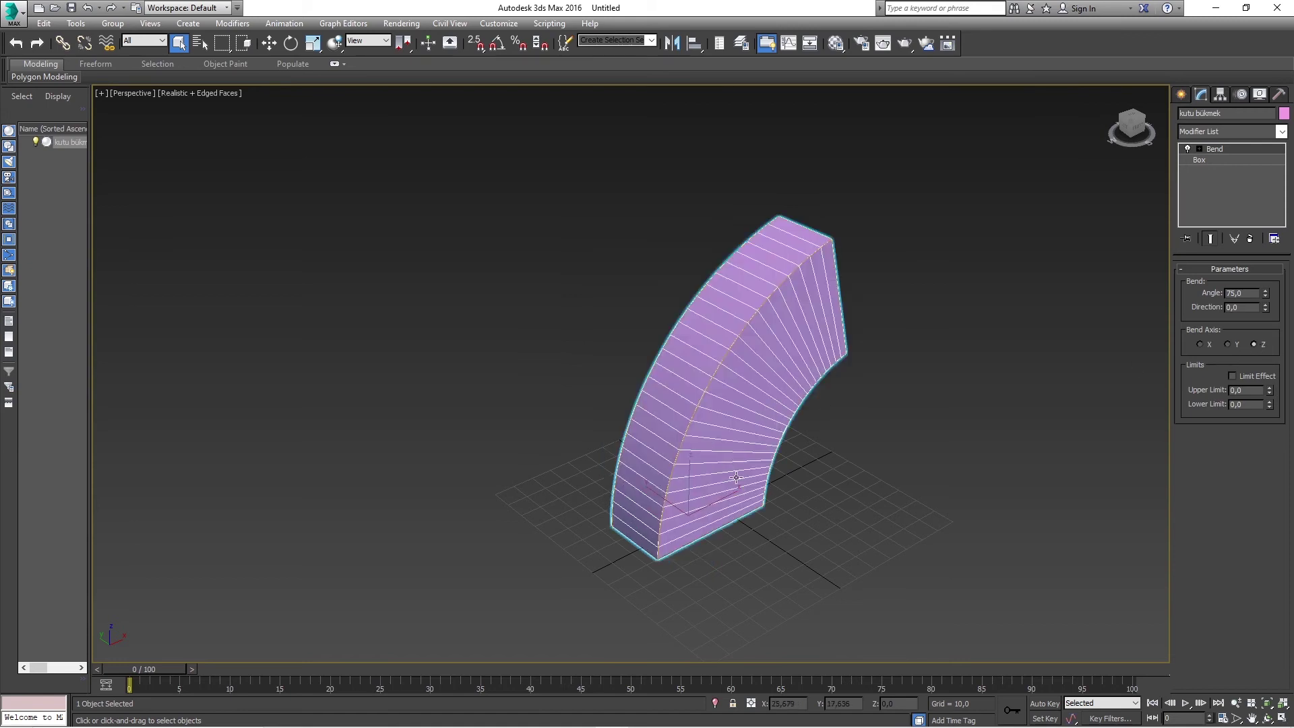
click(1227, 345)
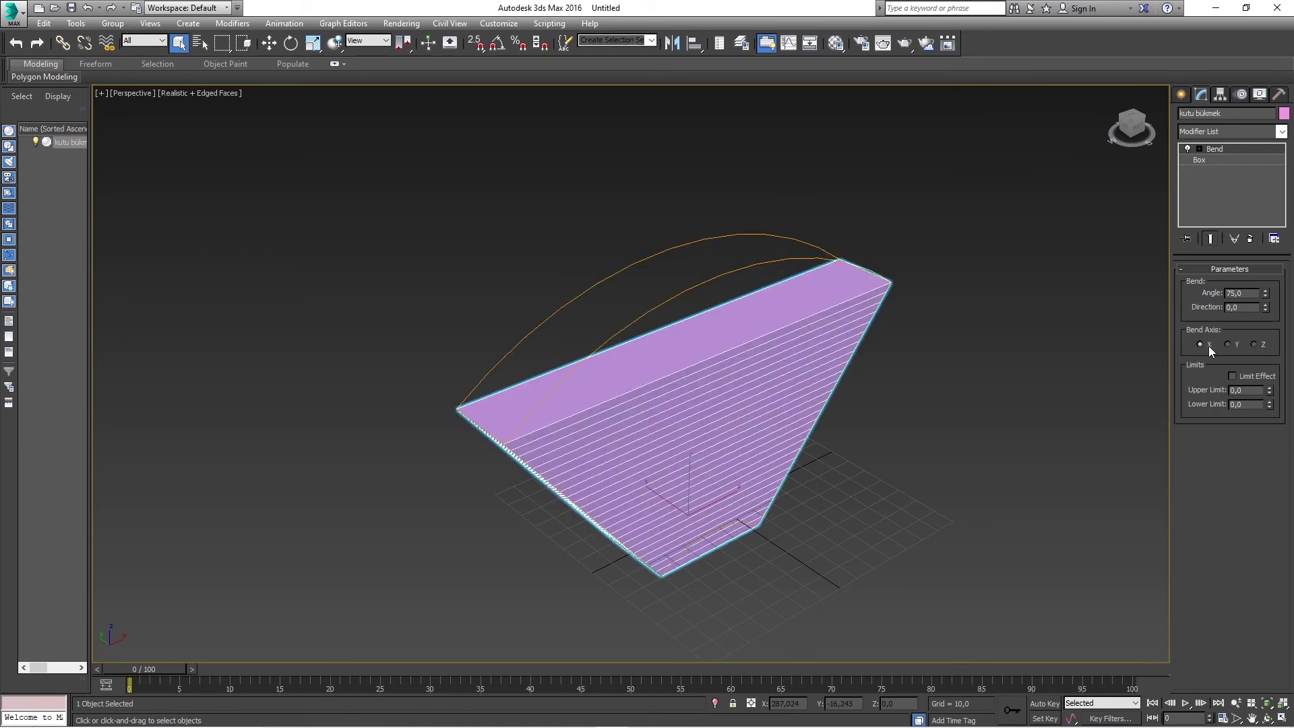
click(1255, 345)
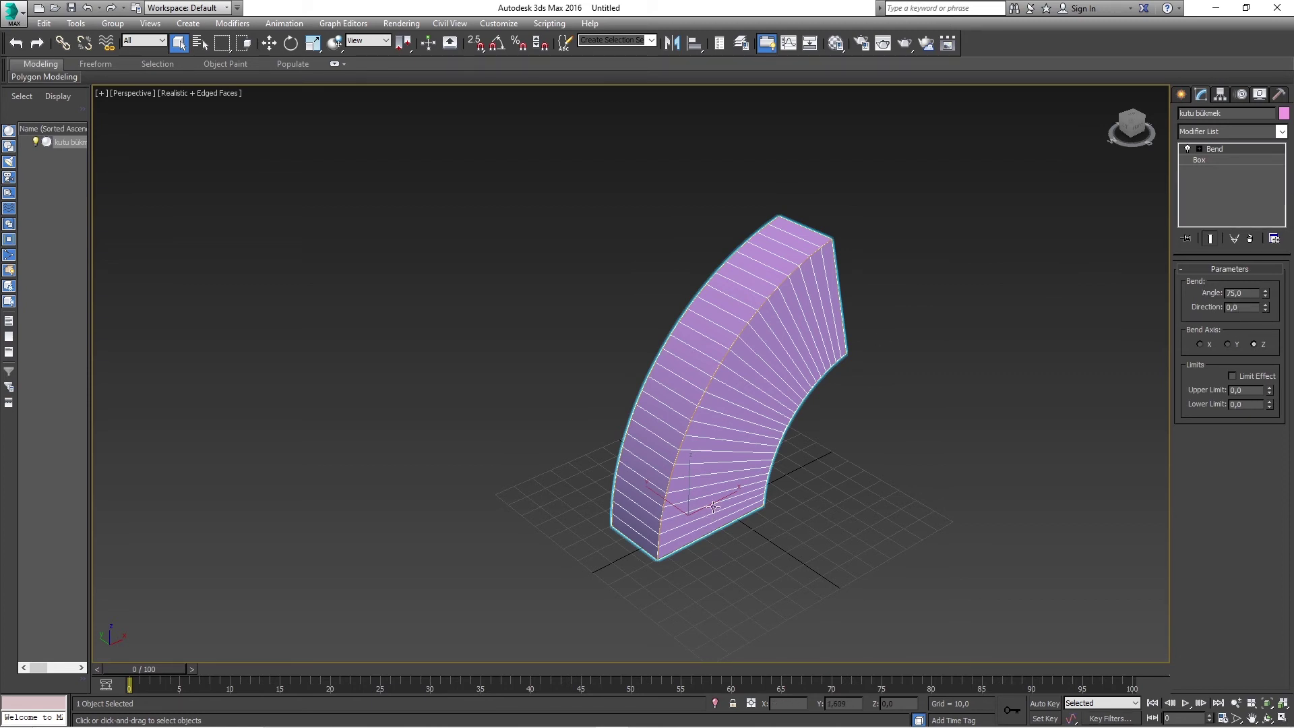
mouse_move(1266, 307)
mouse_down()
mouse_move(1233, 105)
mouse_move(1211, 673)
mouse_up()
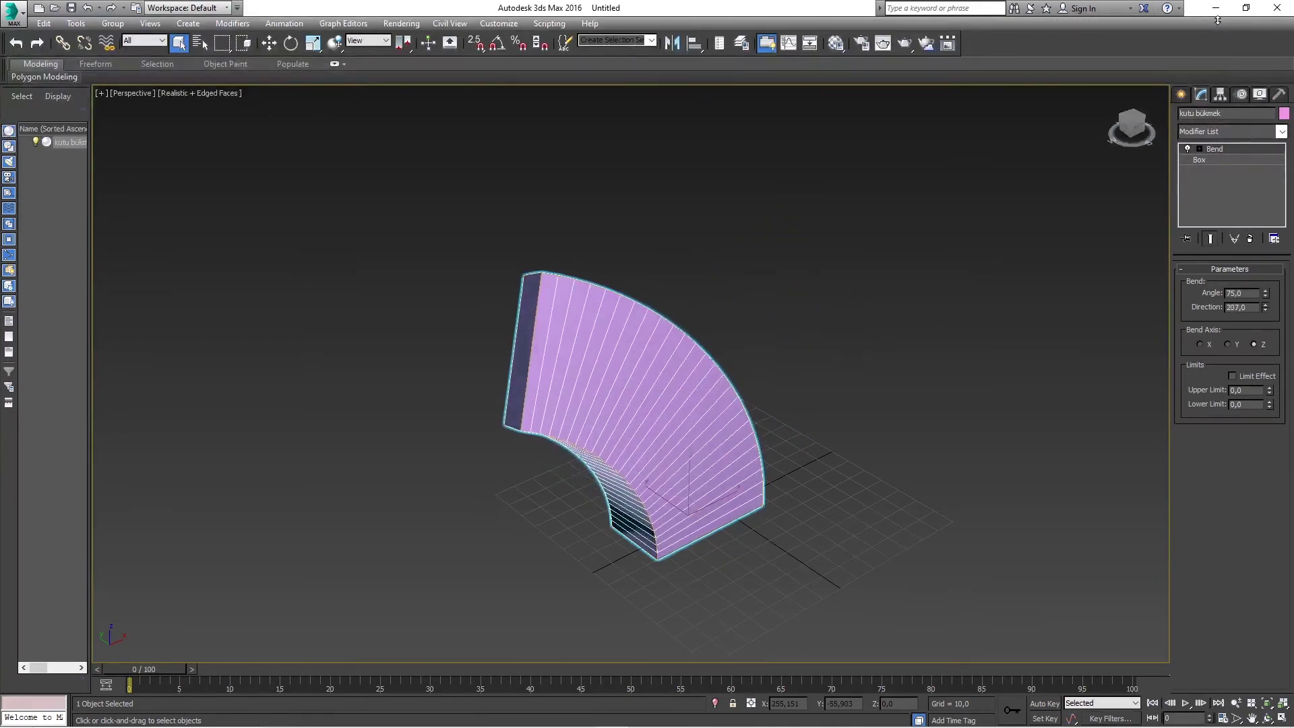
right_click(1206, 595)
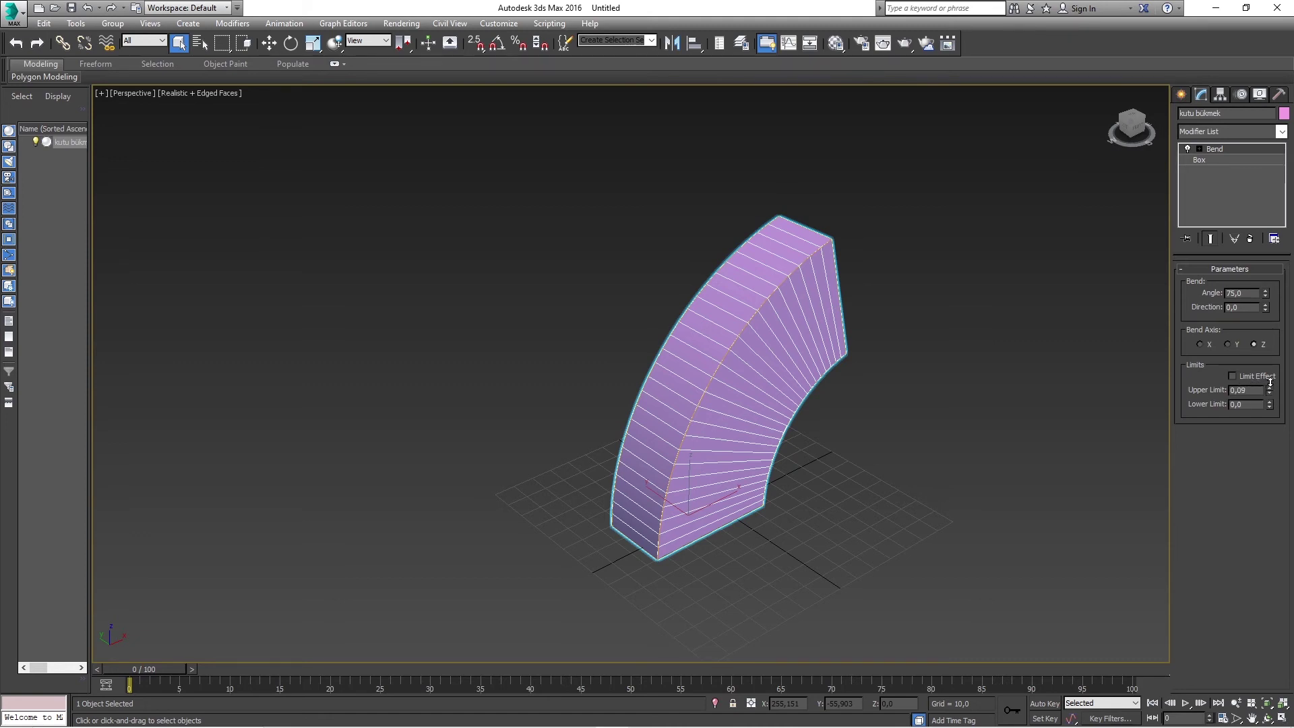
drag(1270, 394, 1263, 389)
click(1261, 378)
mouse_move(1271, 389)
mouse_down()
mouse_move(1052, 154)
mouse_move(989, 522)
mouse_up()
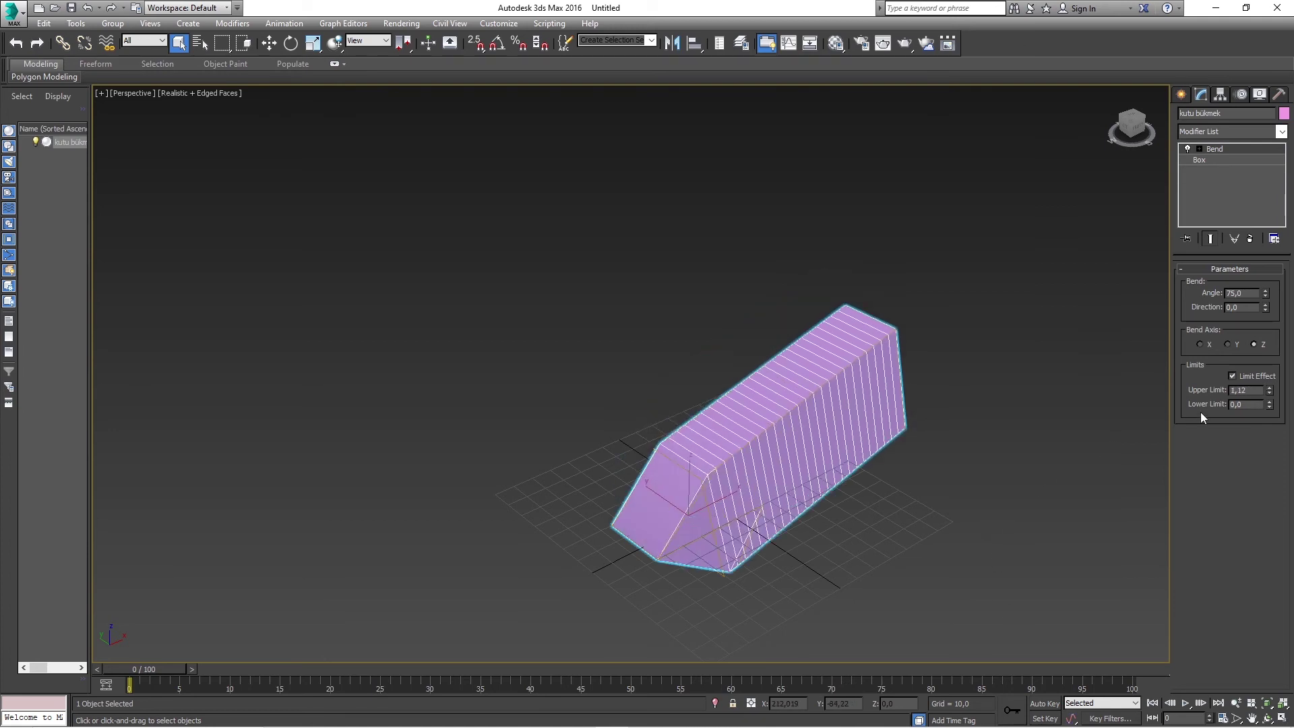
mouse_move(1270, 391)
mouse_down()
mouse_move(959, 232)
mouse_move(804, 552)
mouse_up()
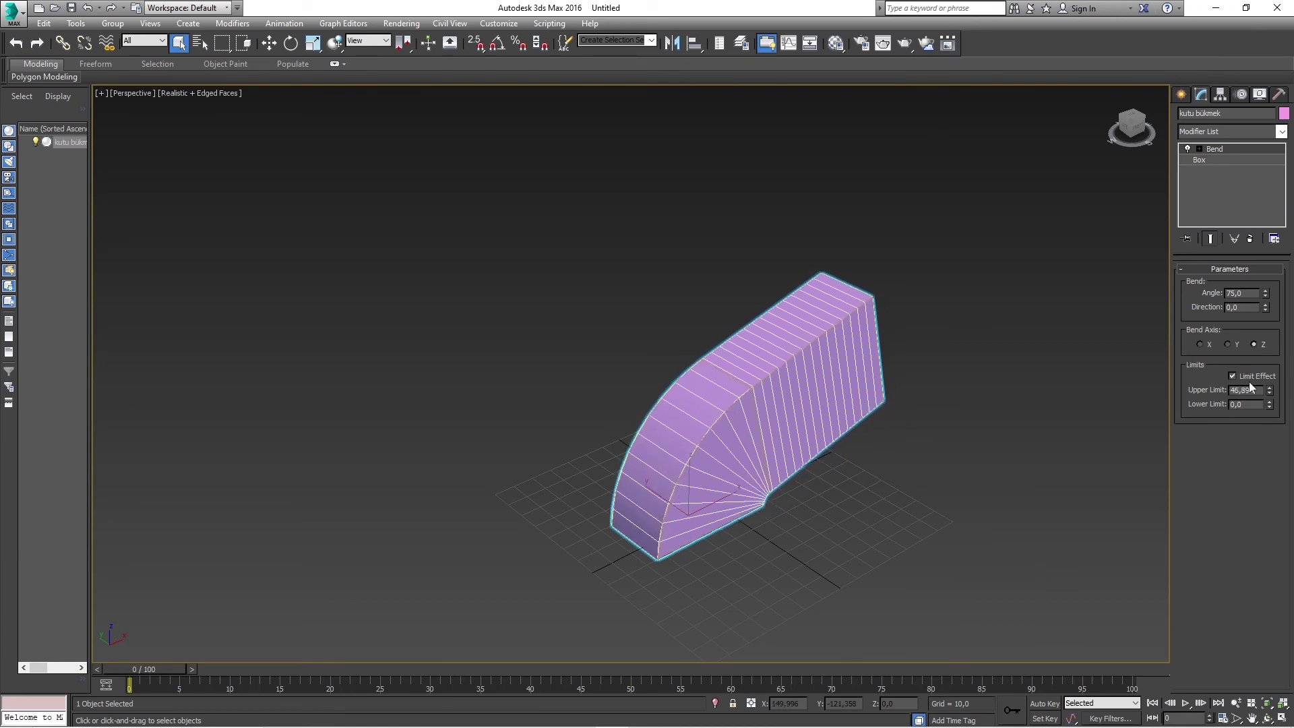
text(300)
key(Return)
text(200)
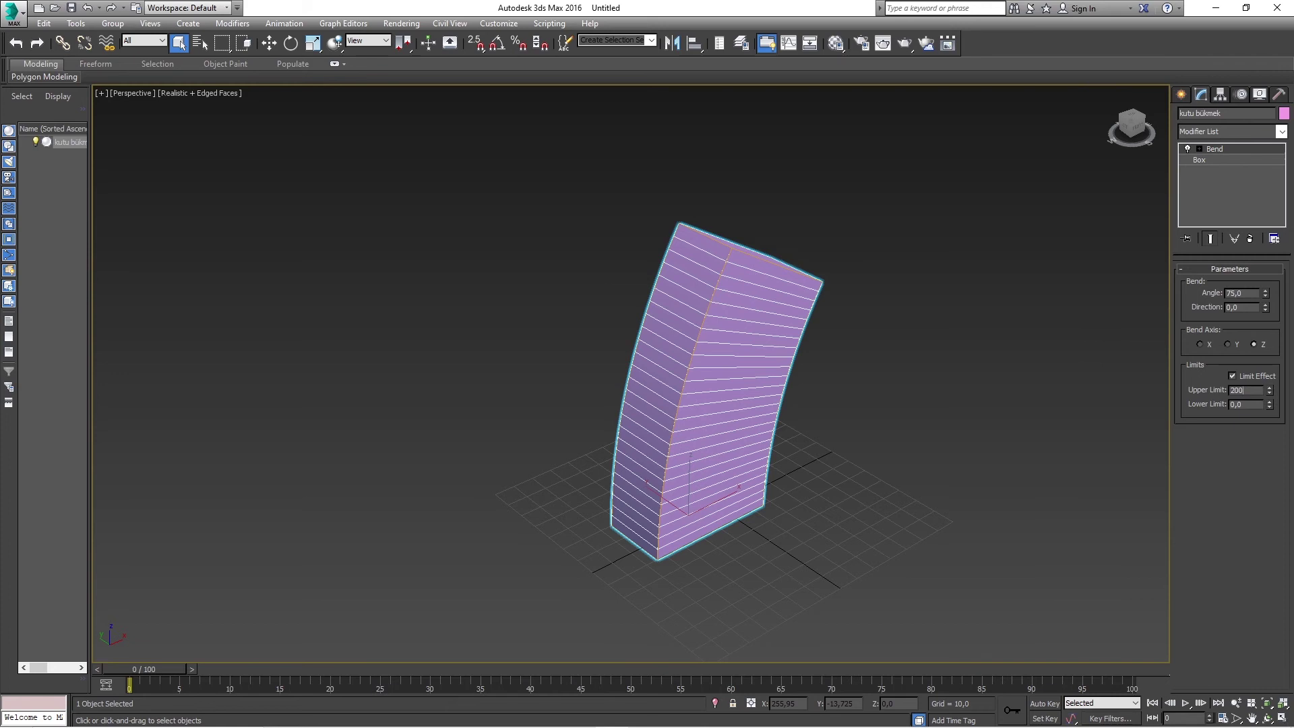
key(Return)
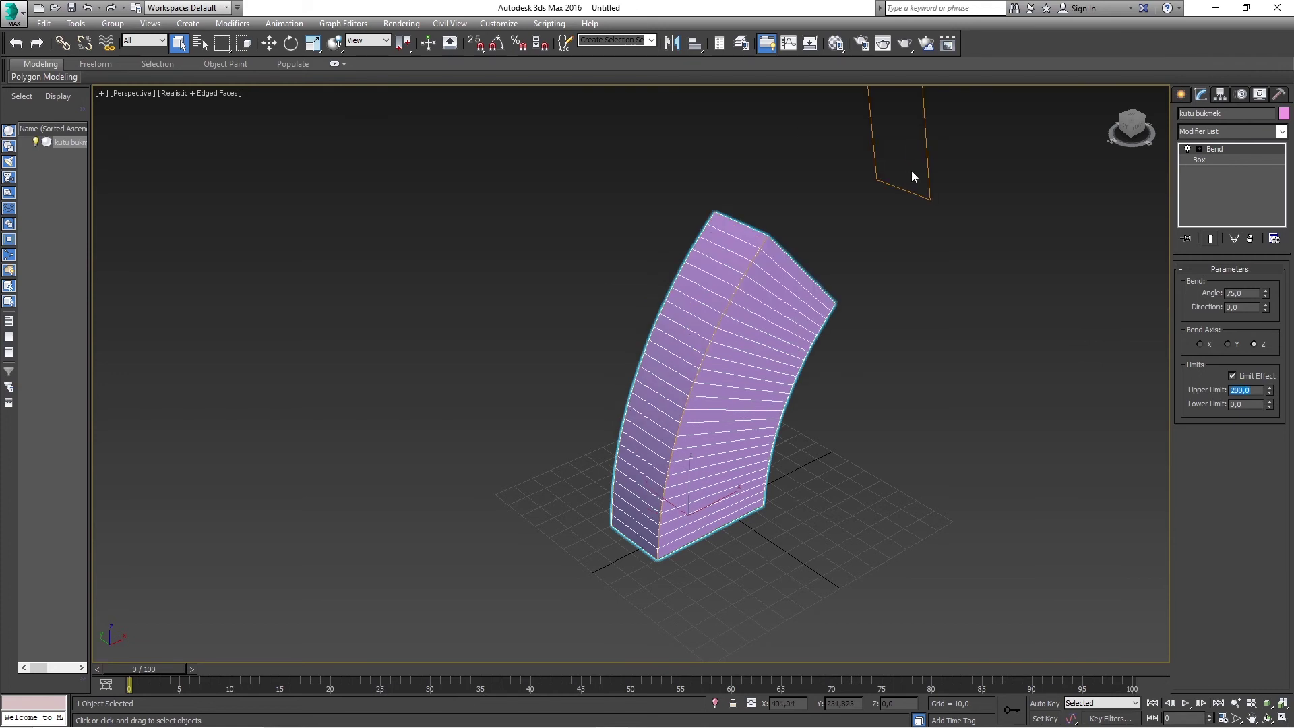
text(50)
key(Return)
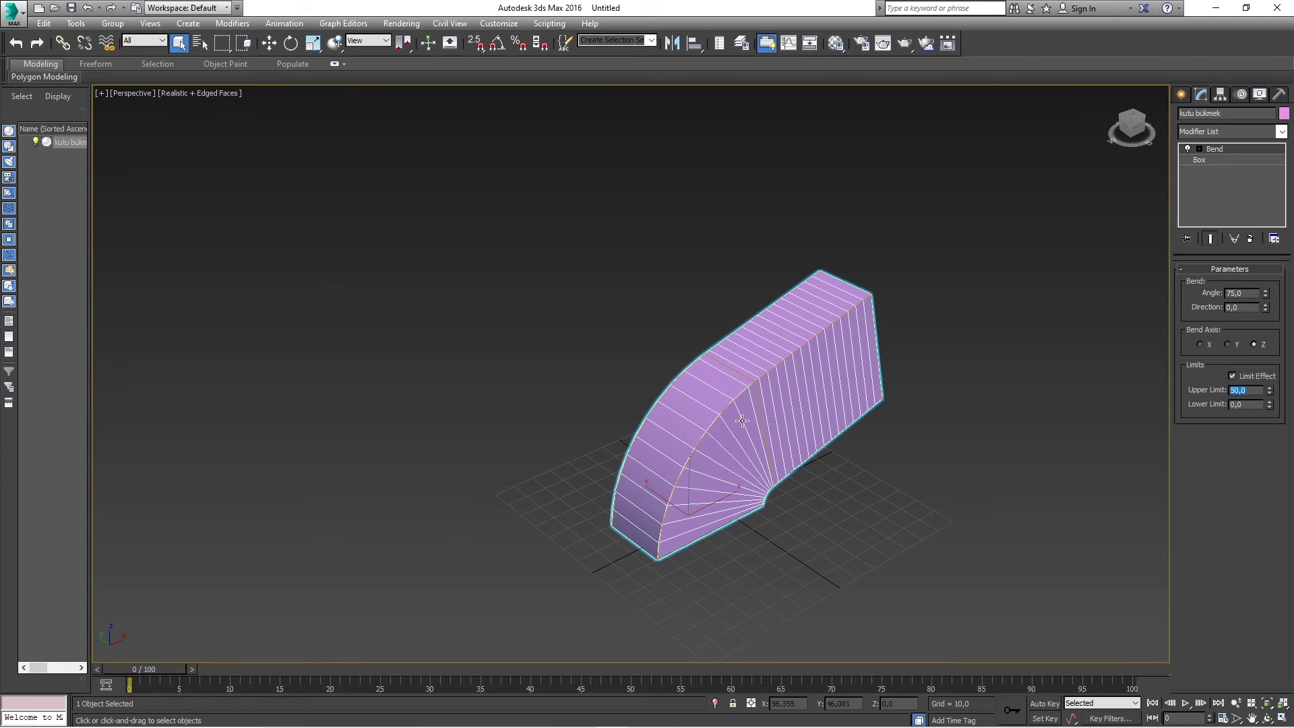
mouse_move(1269, 391)
mouse_down()
mouse_move(1044, 556)
mouse_move(1044, 451)
mouse_up()
double_click(1244, 390)
text(60)
key(Return)
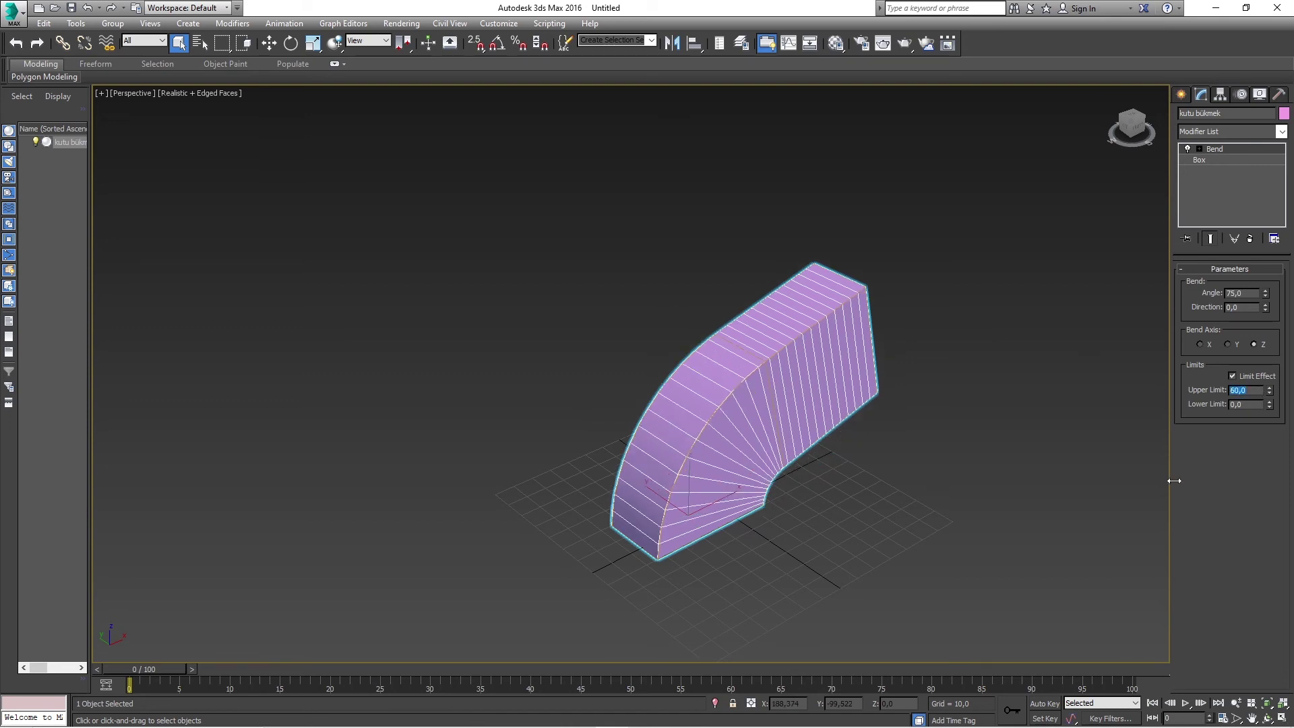
click(1270, 380)
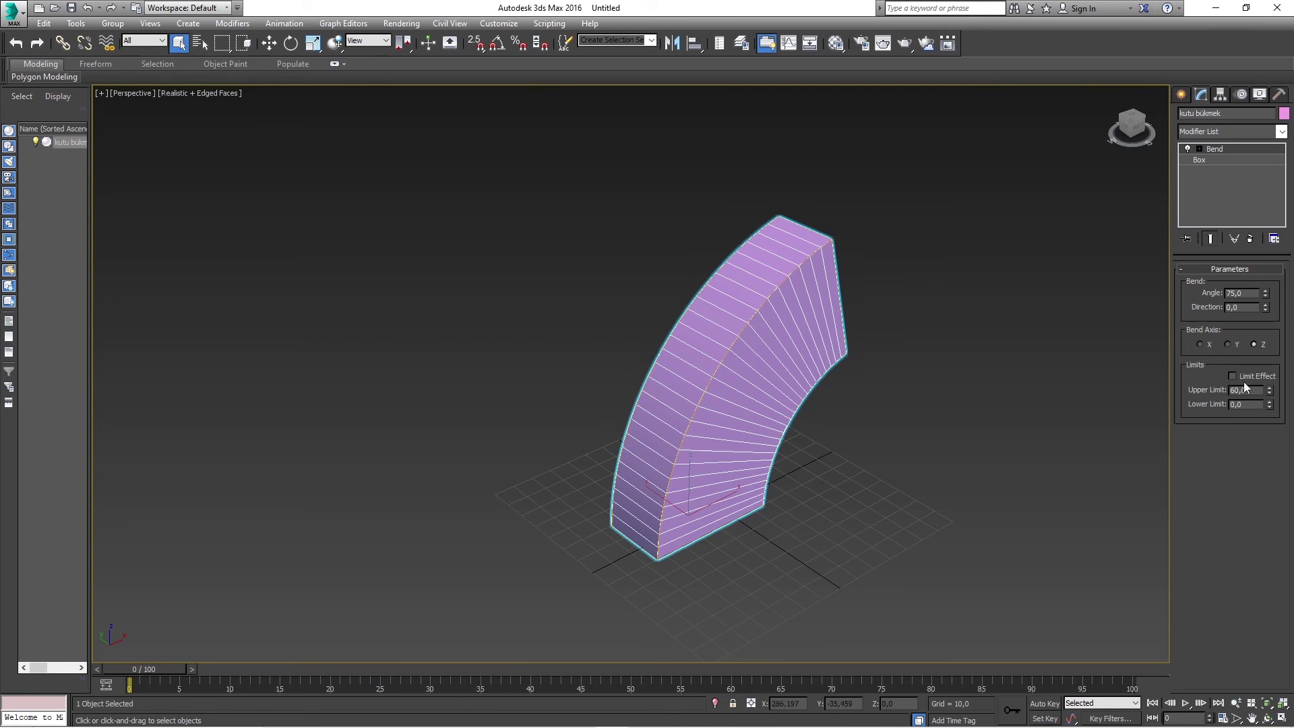
text(50)
key(Return)
text(0)
key(Return)
click(1030, 375)
click(775, 337)
click(1217, 149)
key(w)
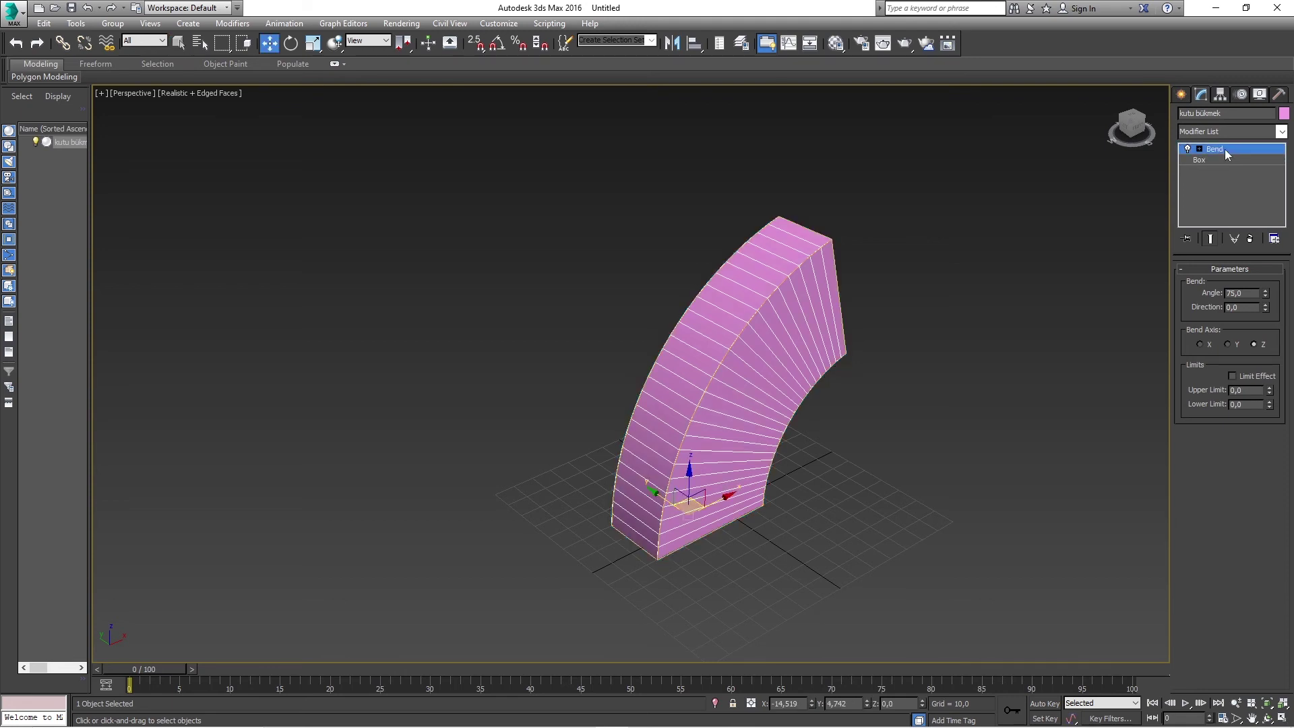
click(1200, 149)
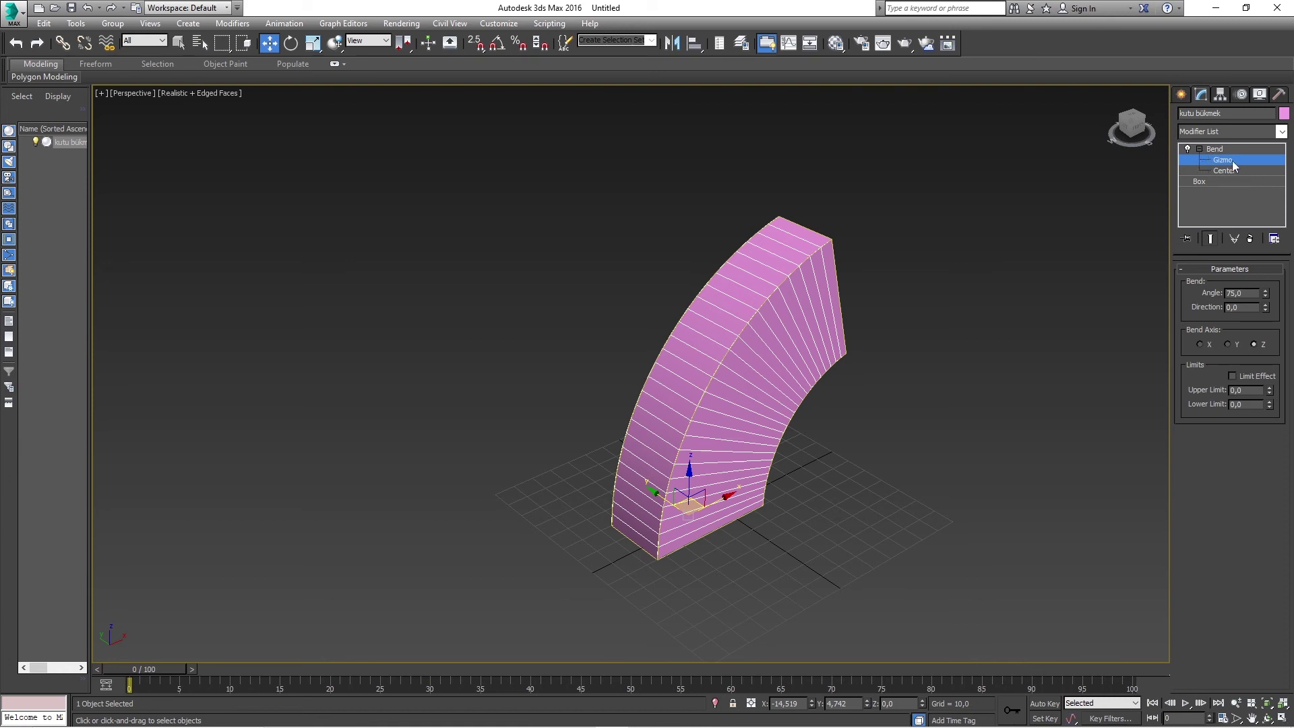
click(1226, 151)
click(1235, 165)
click(290, 43)
mouse_move(641, 493)
mouse_down()
mouse_move(1051, 463)
mouse_move(620, 505)
mouse_move(707, 517)
mouse_up()
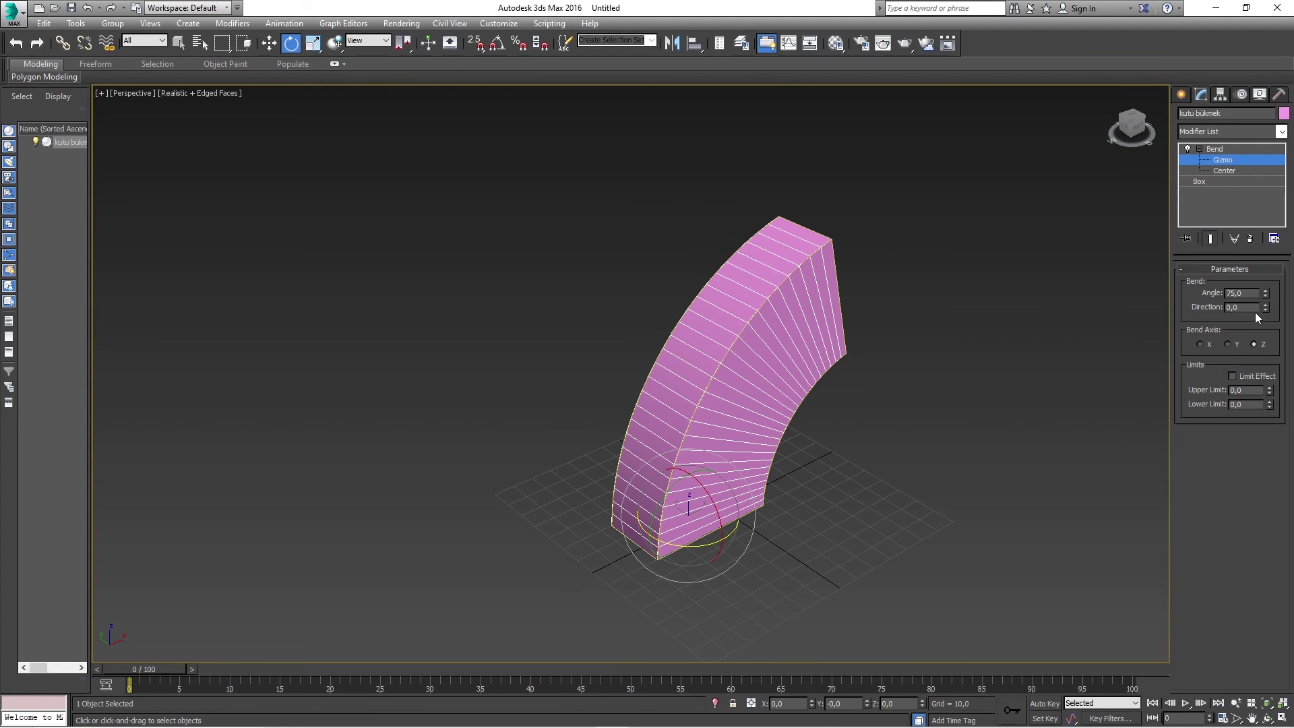
drag(1266, 311, 1266, 283)
drag(708, 559, 1106, 456)
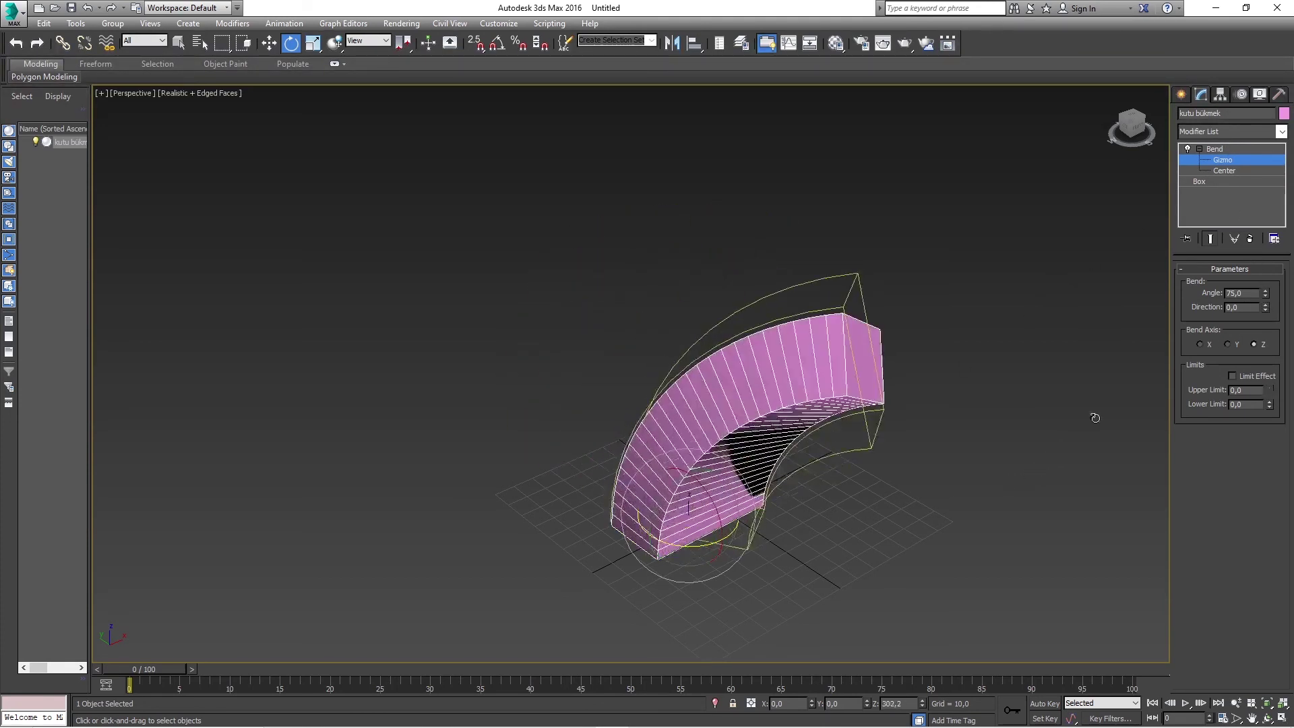
right_click(1105, 457)
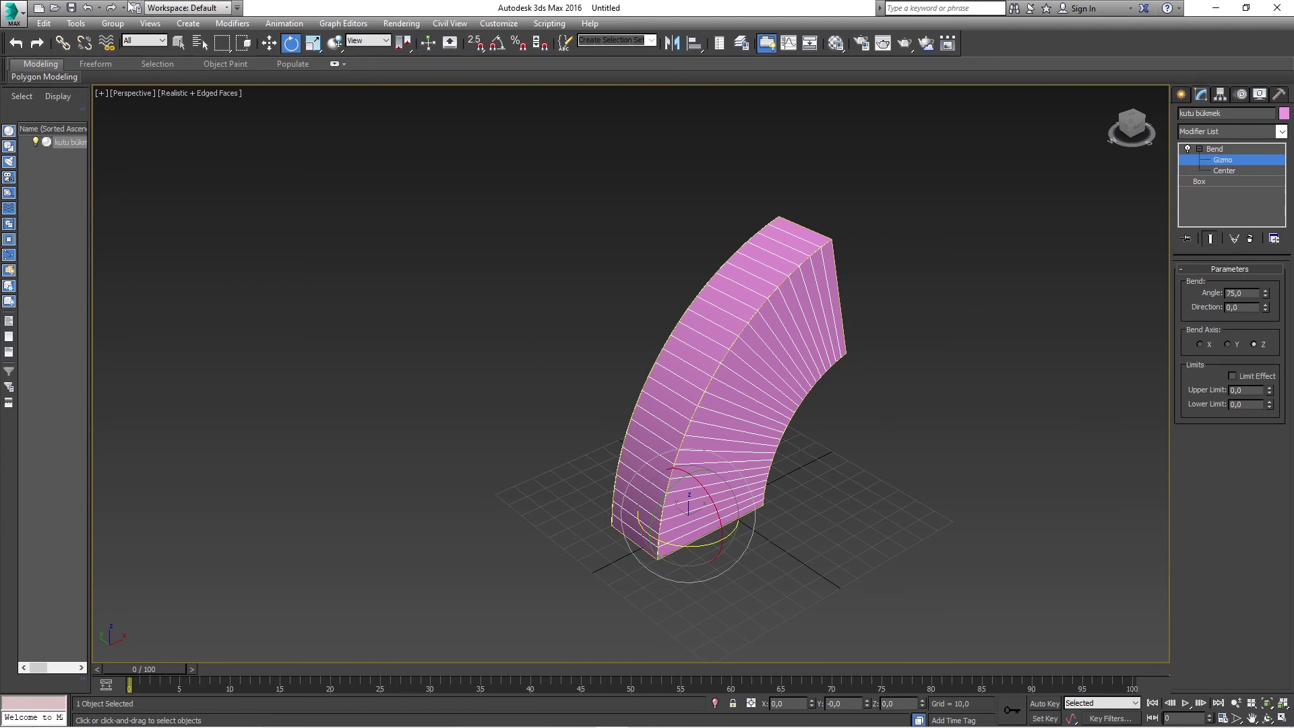
click(265, 48)
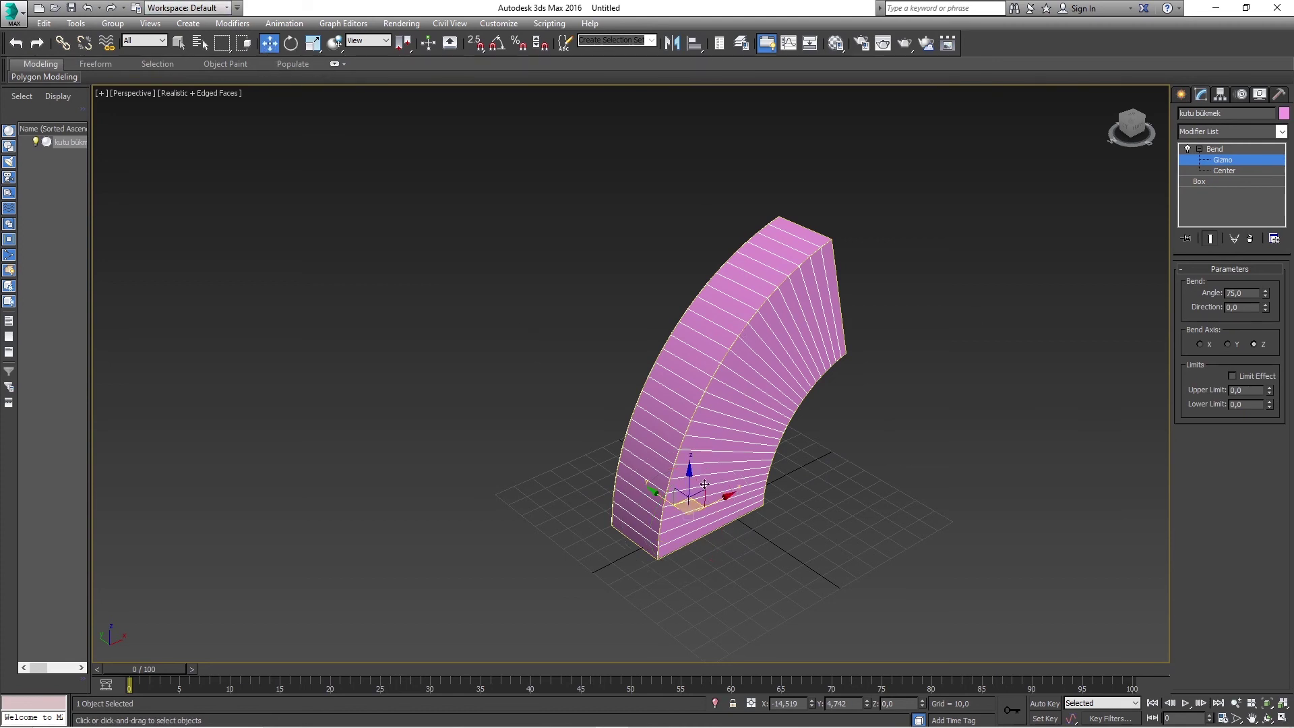
mouse_move(738, 513)
mouse_down()
mouse_move(781, 478)
mouse_move(532, 567)
mouse_move(750, 461)
mouse_move(856, 476)
mouse_move(773, 518)
mouse_up()
click(1236, 149)
click(1200, 149)
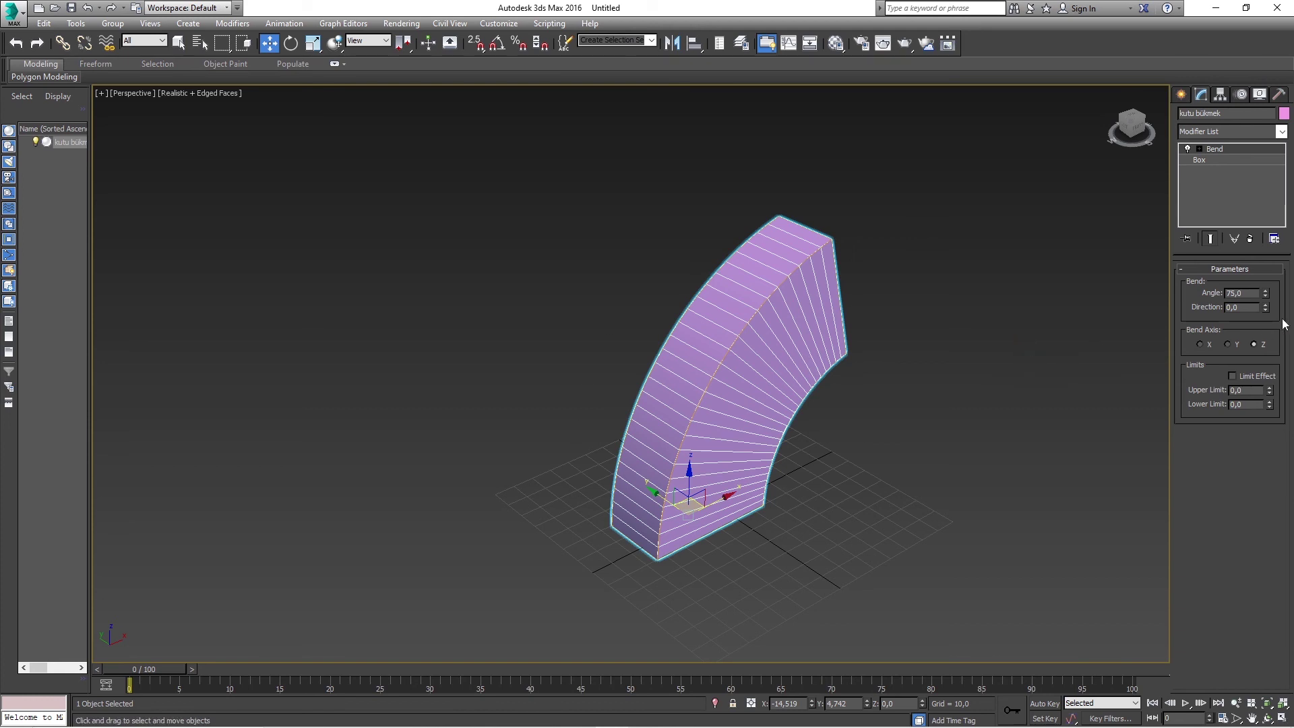
Set the Bend Angle to 180.
click(1245, 294)
text(180)
key(Return)
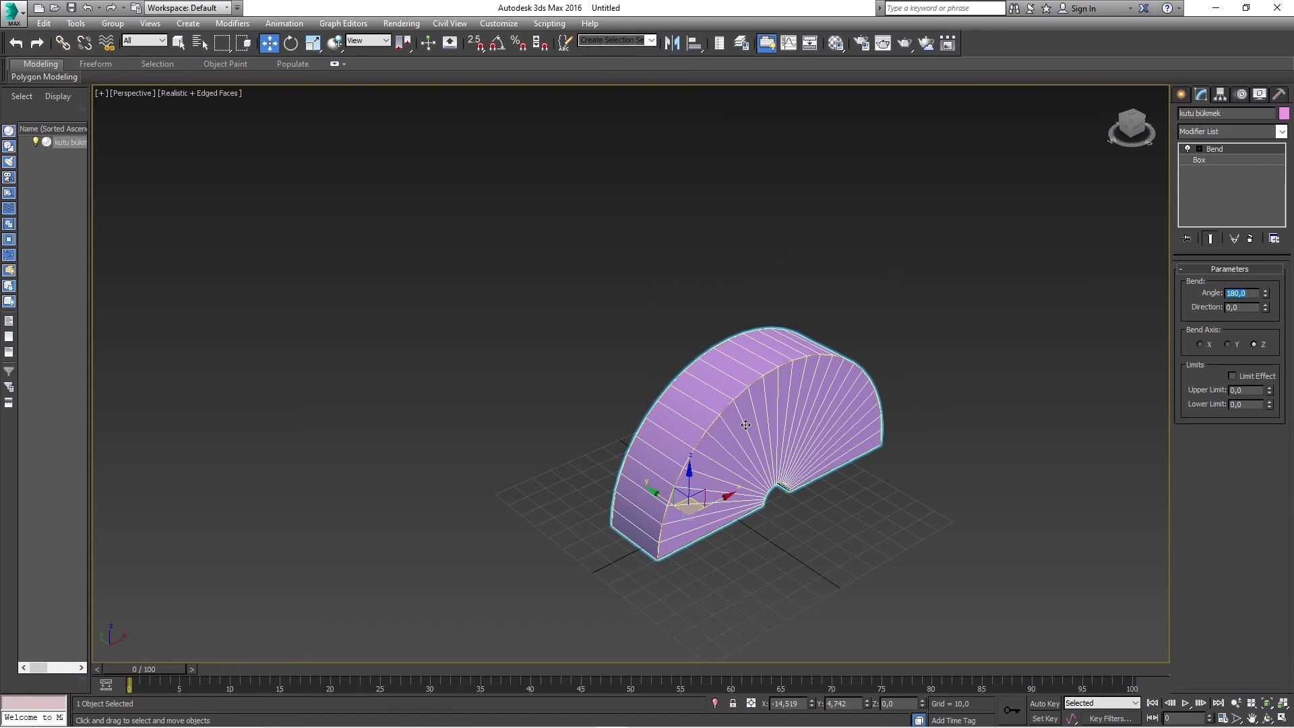
Try rotating the bent box, cancel the rotation, and return to Select and Move.
click(290, 43)
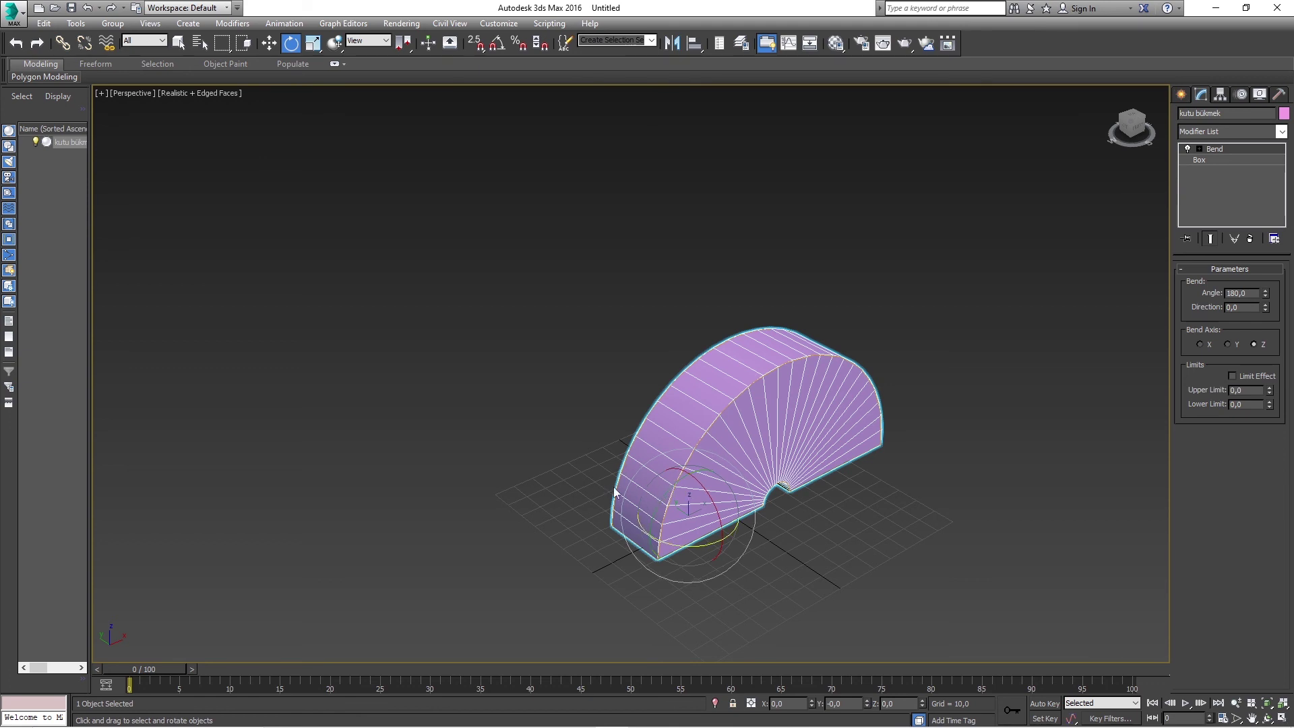
drag(671, 485, 632, 597)
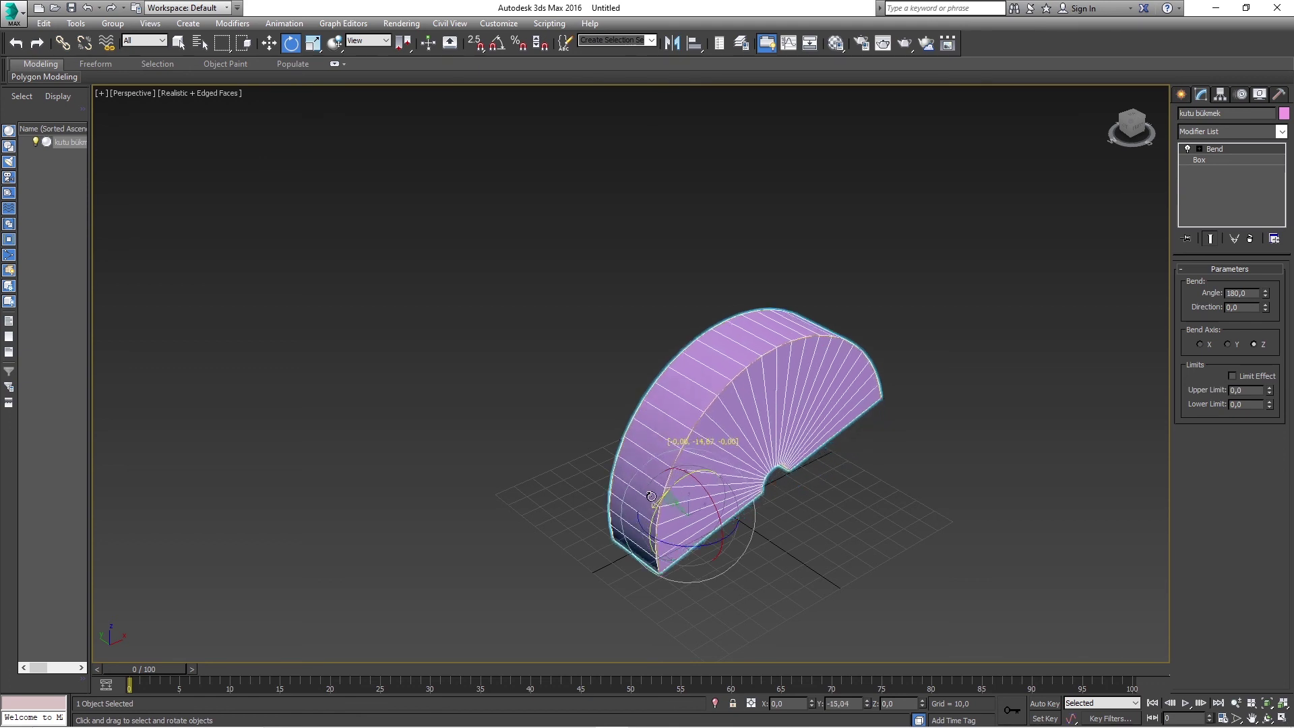
right_click(632, 597)
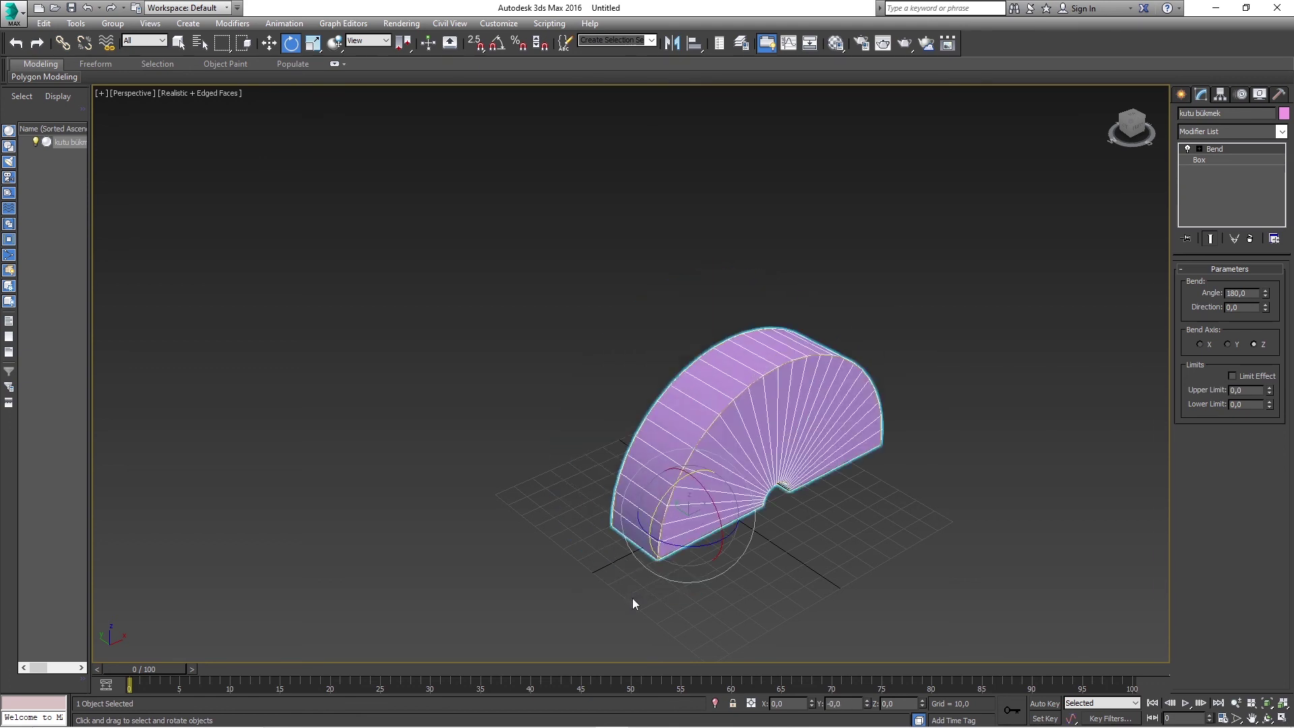
click(271, 45)
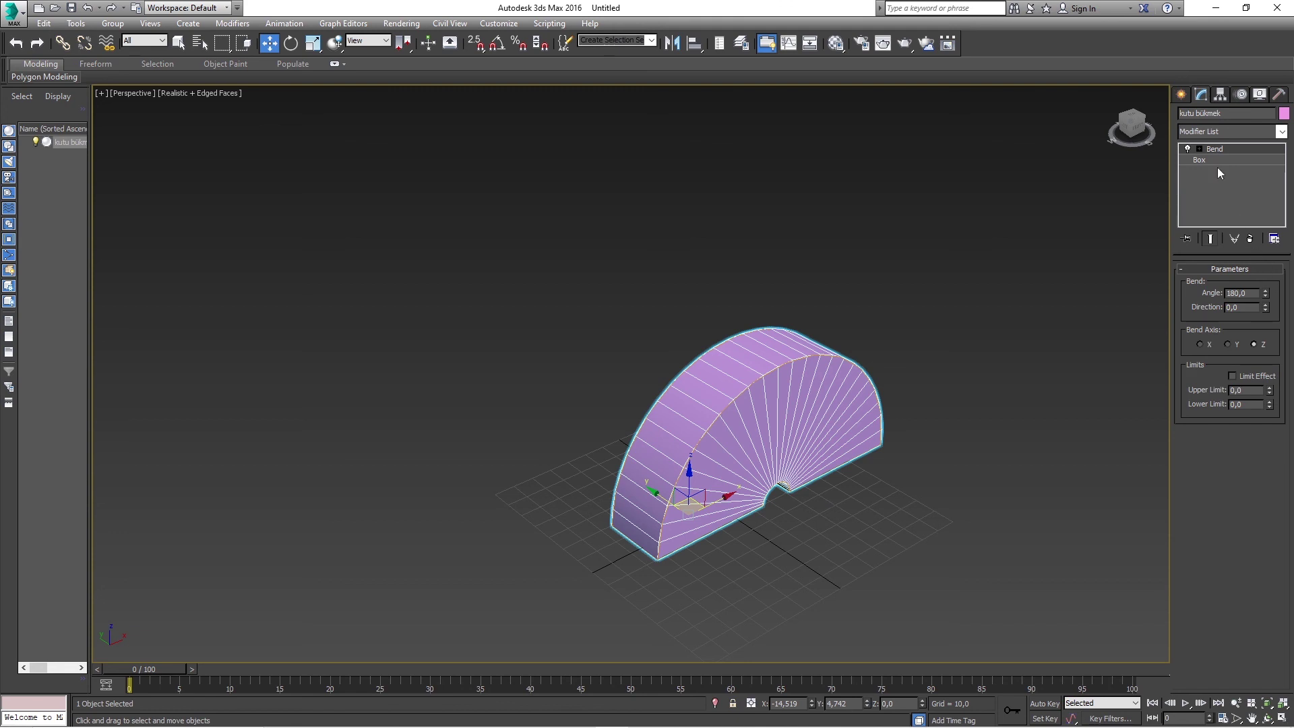
click(1213, 131)
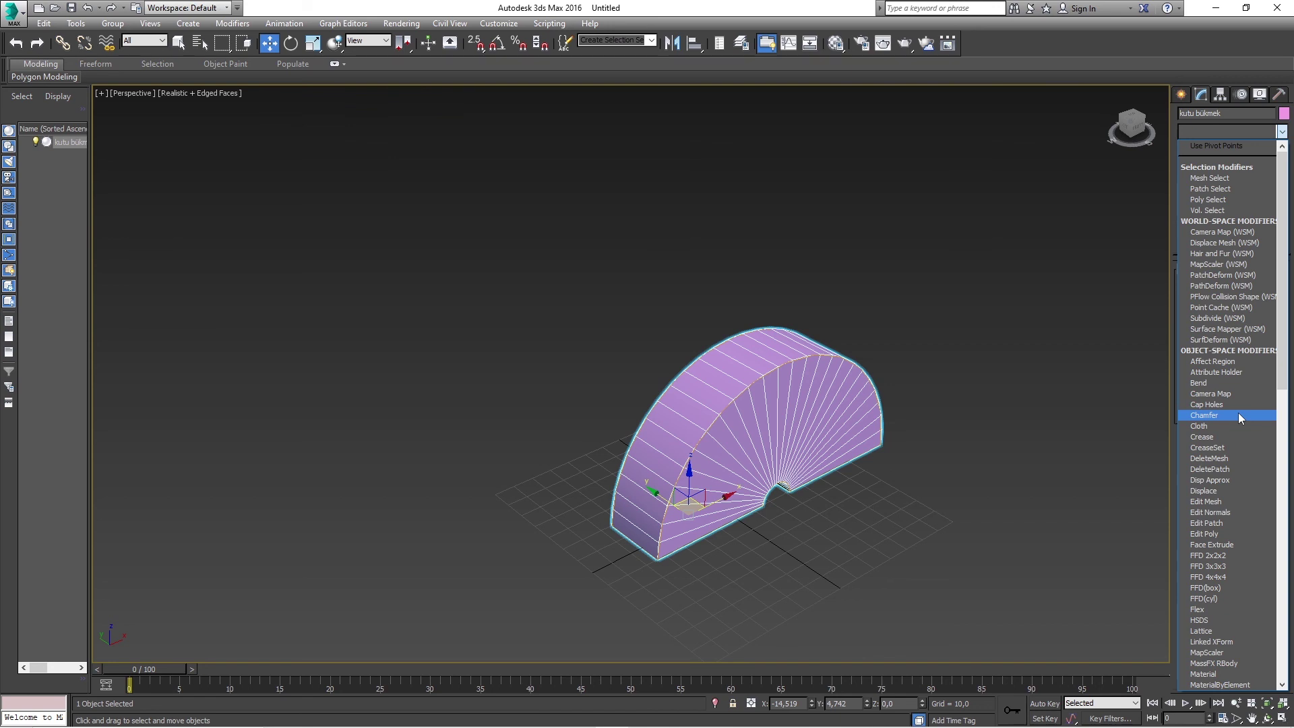
click(1230, 383)
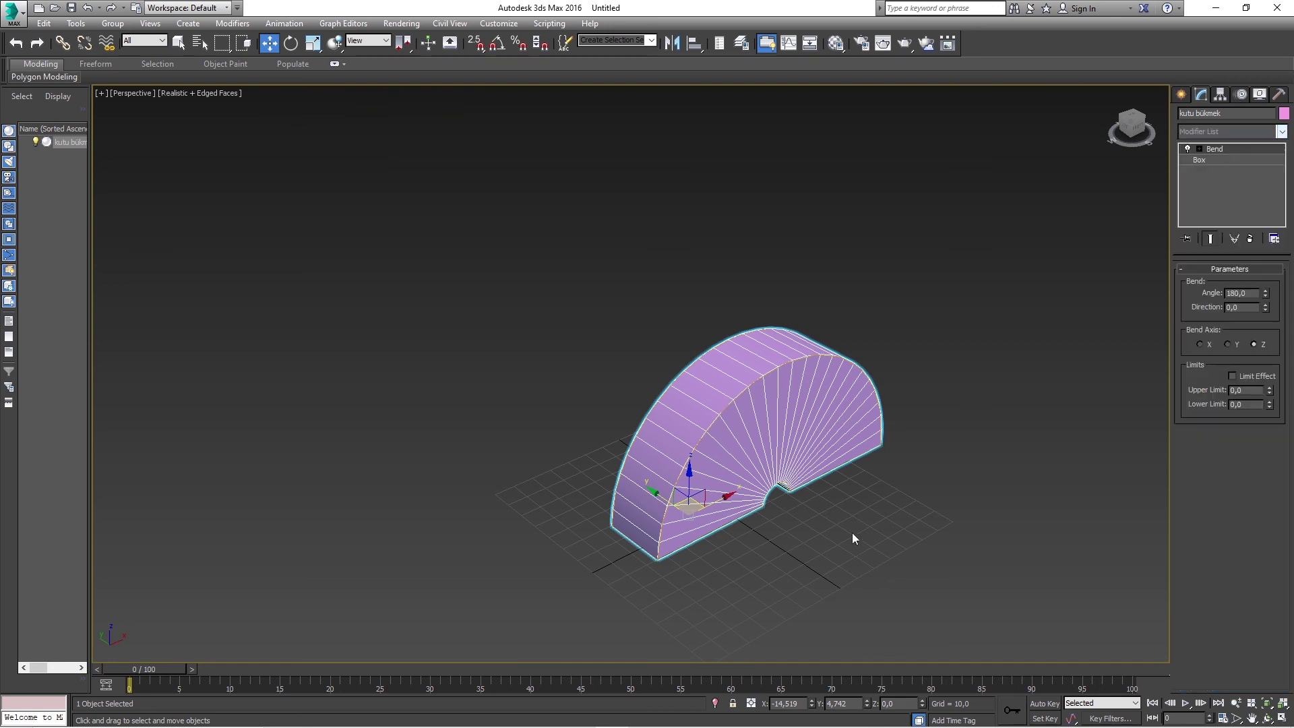